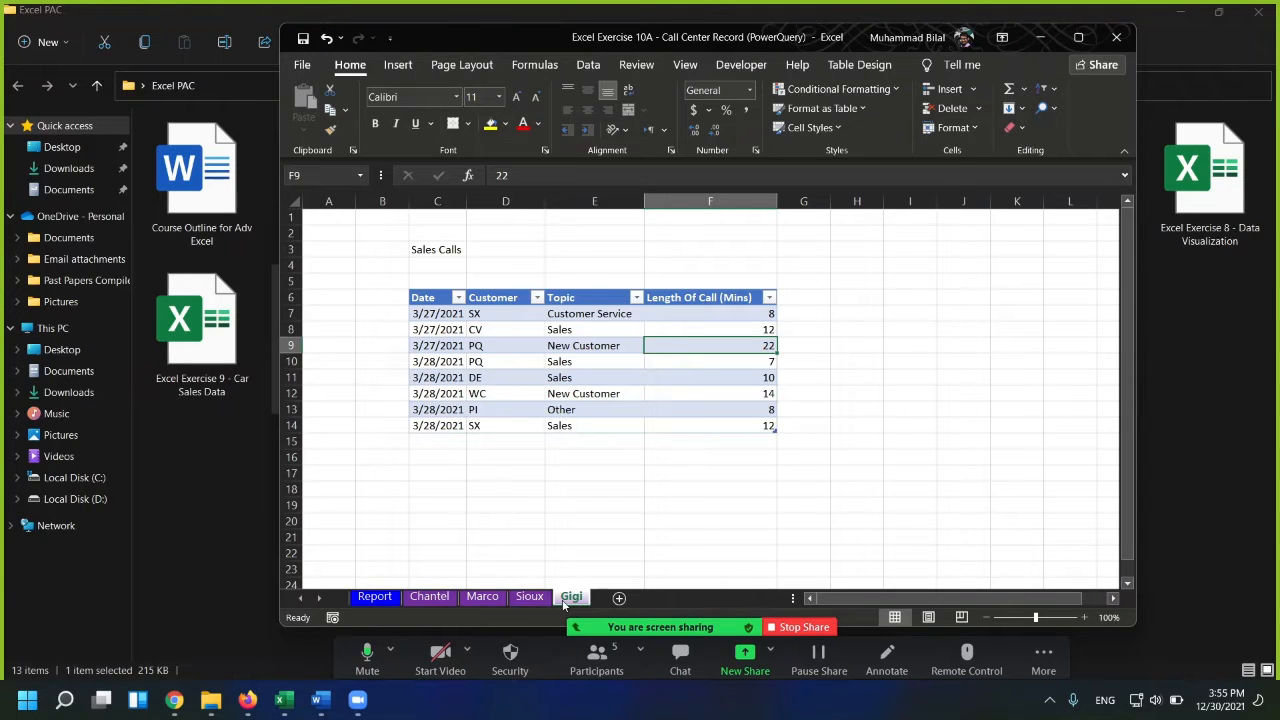
# Minimize the file explorer window and autofit the Date column C on the Sioux sheet.
pyautogui.click(1179, 12)
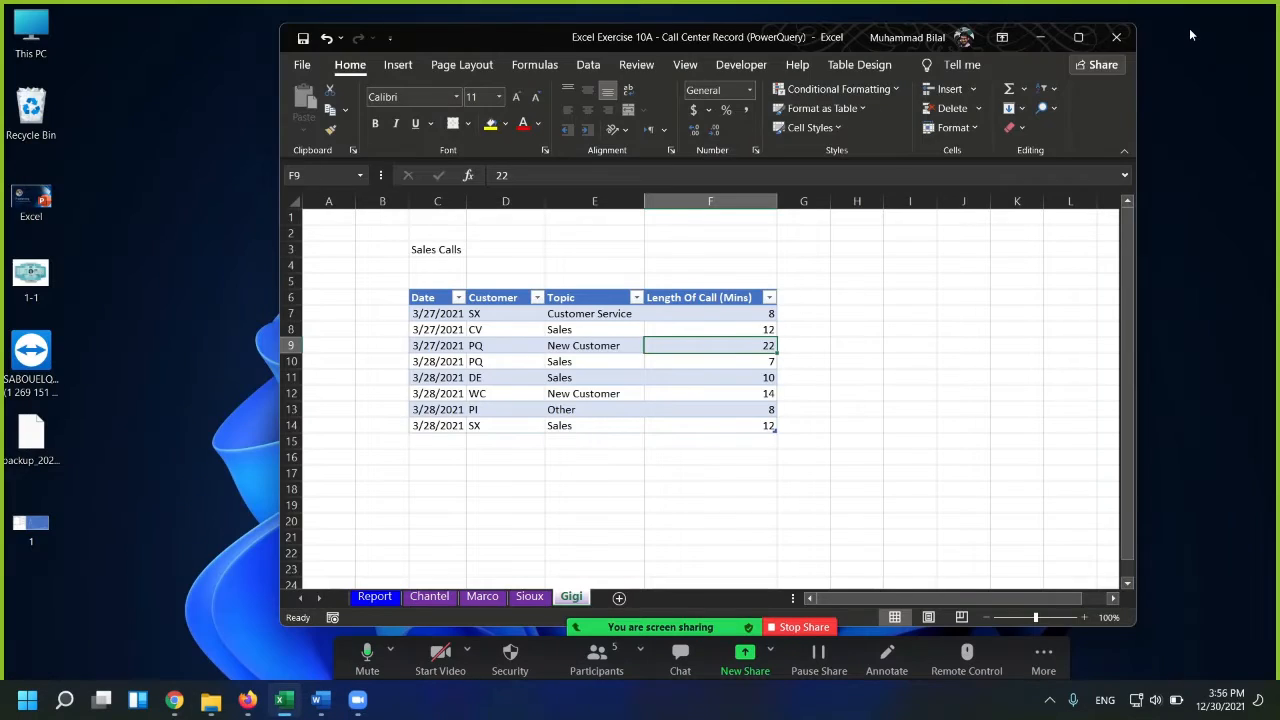
pyautogui.click(494, 597)
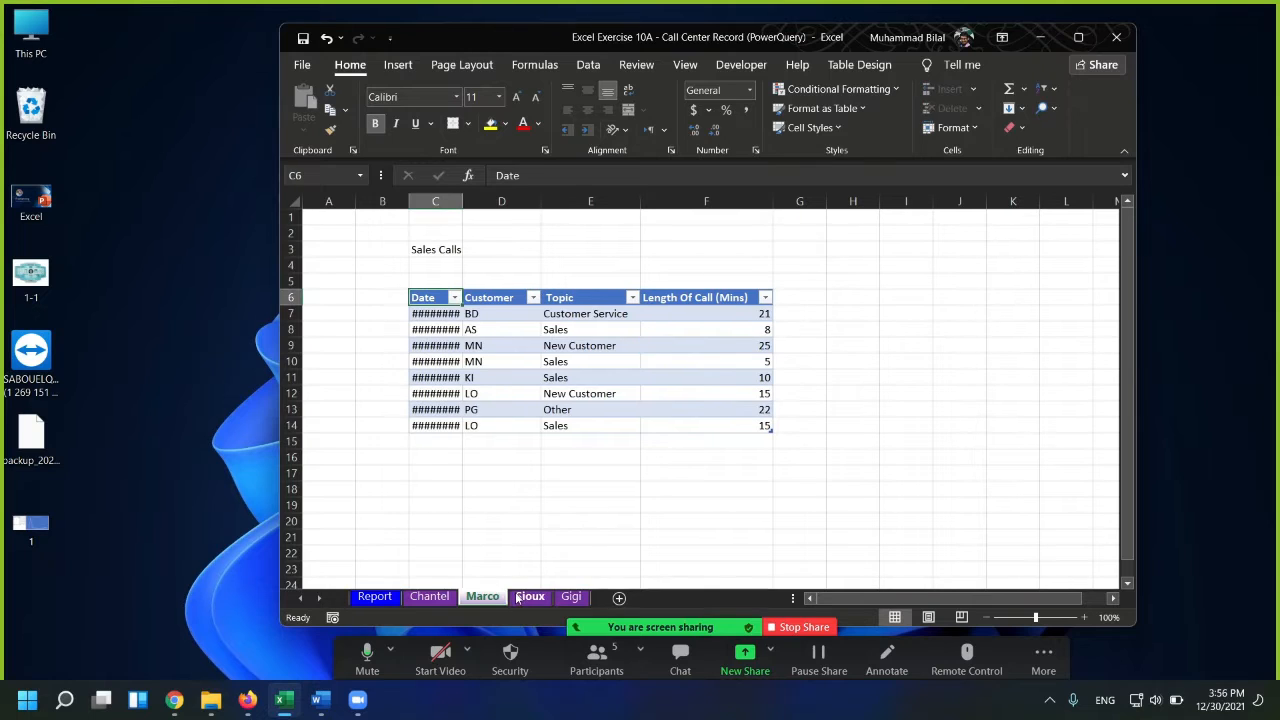
pyautogui.click(529, 597)
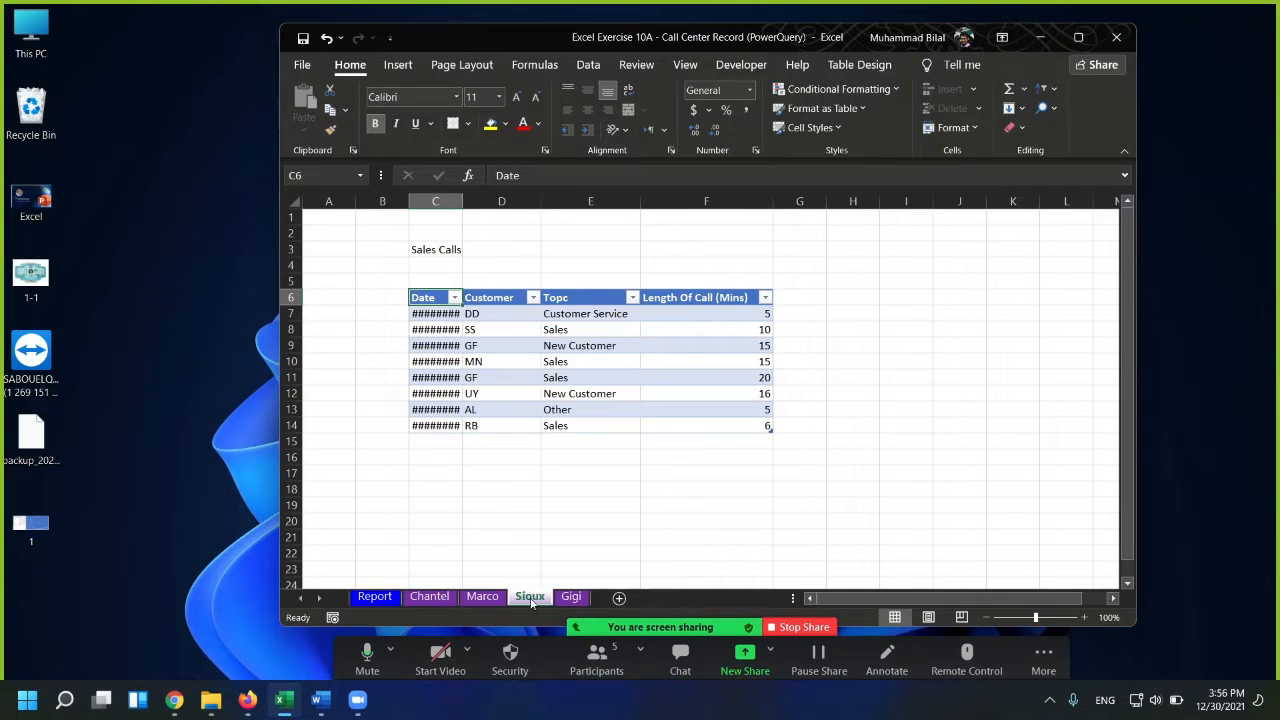
pyautogui.doubleClick(464, 201)
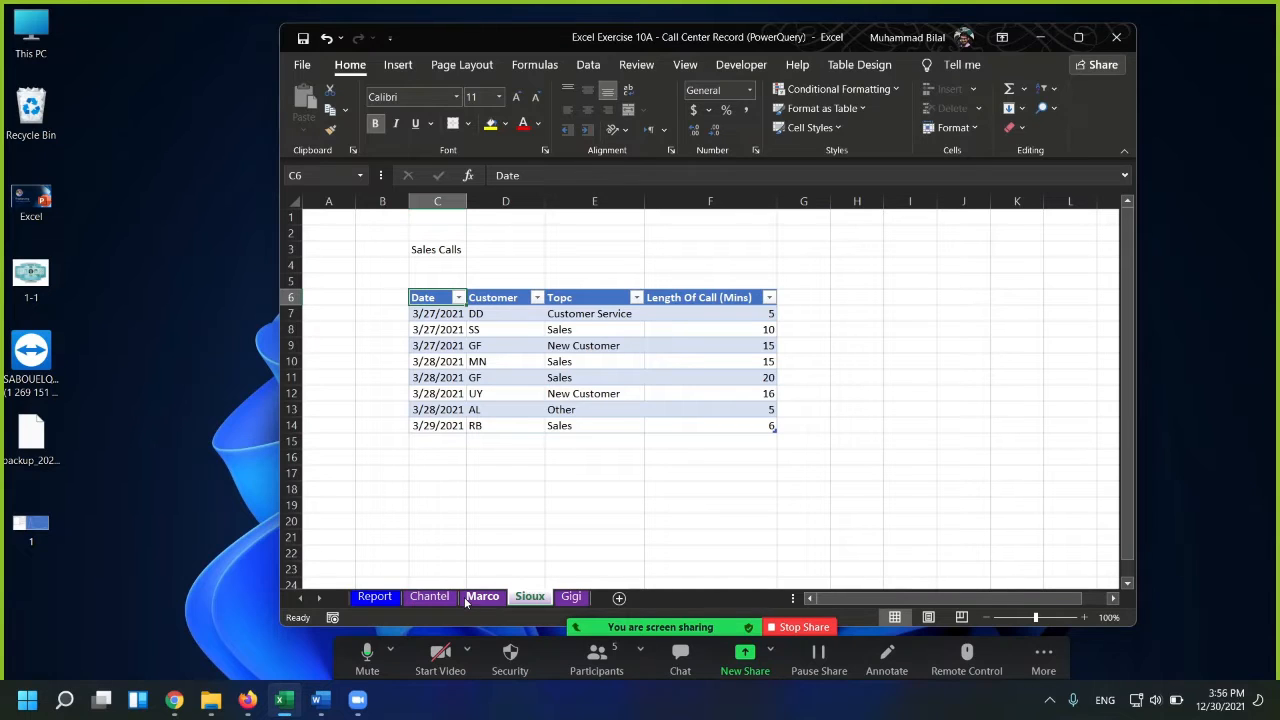
# Look through the Marco and Chantel sheets and check the table name of the call table on the Gigi sheet.
pyautogui.click(468, 598)
pyautogui.click(424, 598)
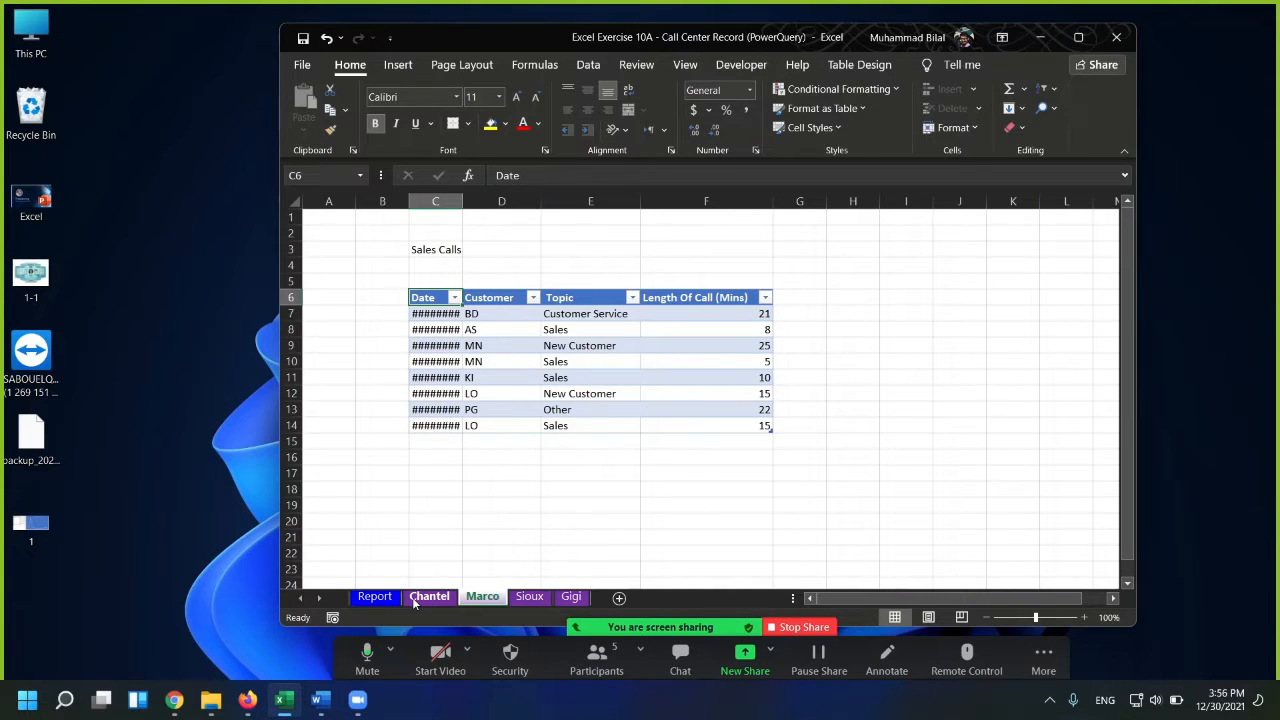
pyautogui.click(566, 597)
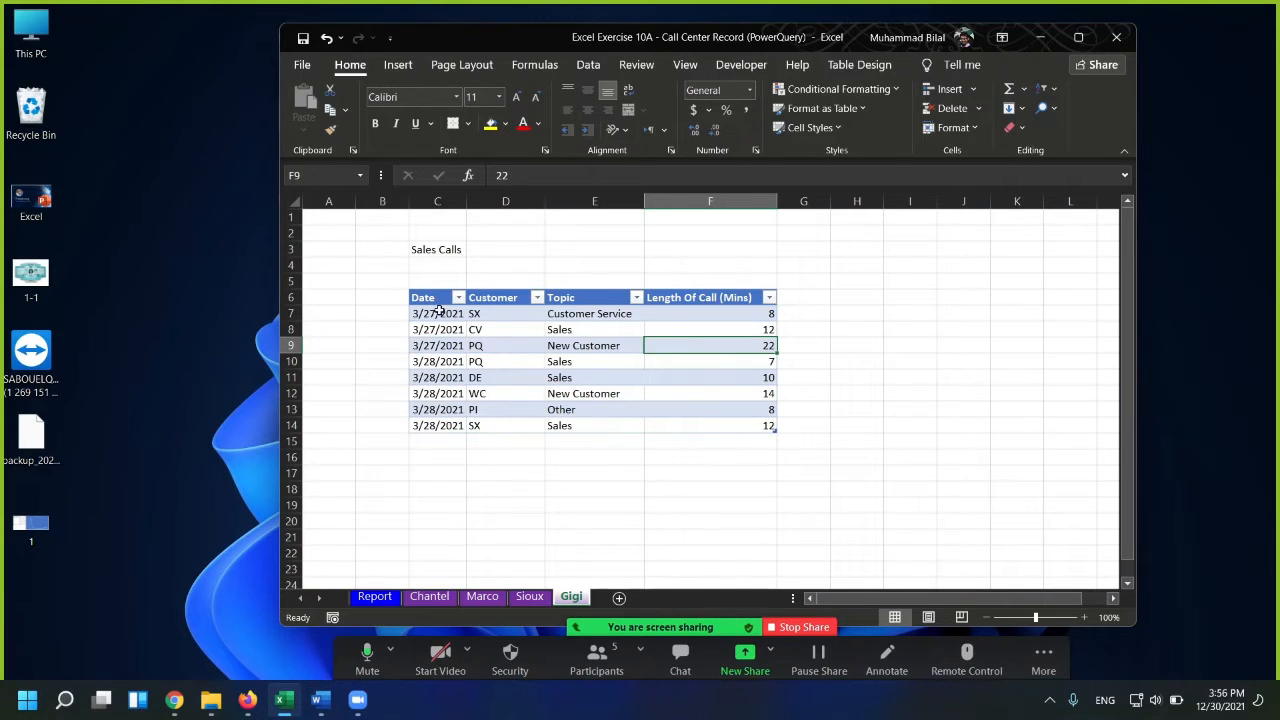
pyautogui.moveTo(437, 299); pyautogui.dragTo(737, 425)
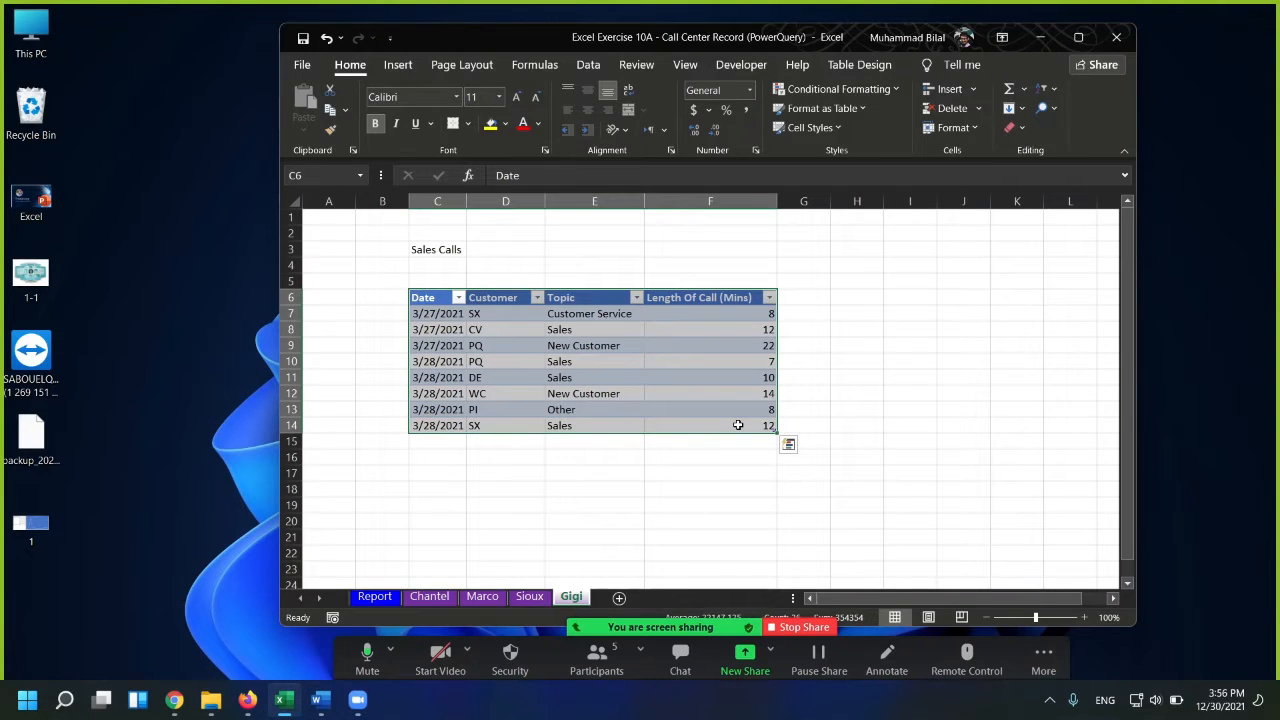
pyautogui.click(862, 65)
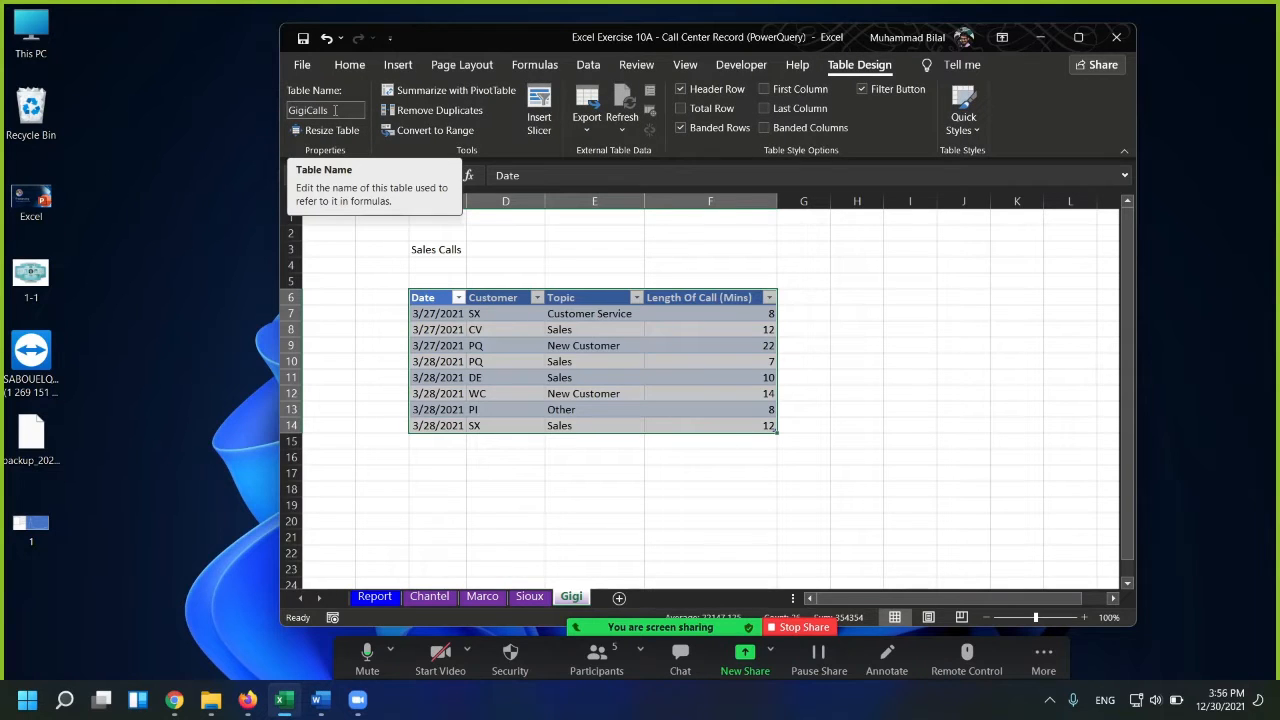
pyautogui.click(732, 415)
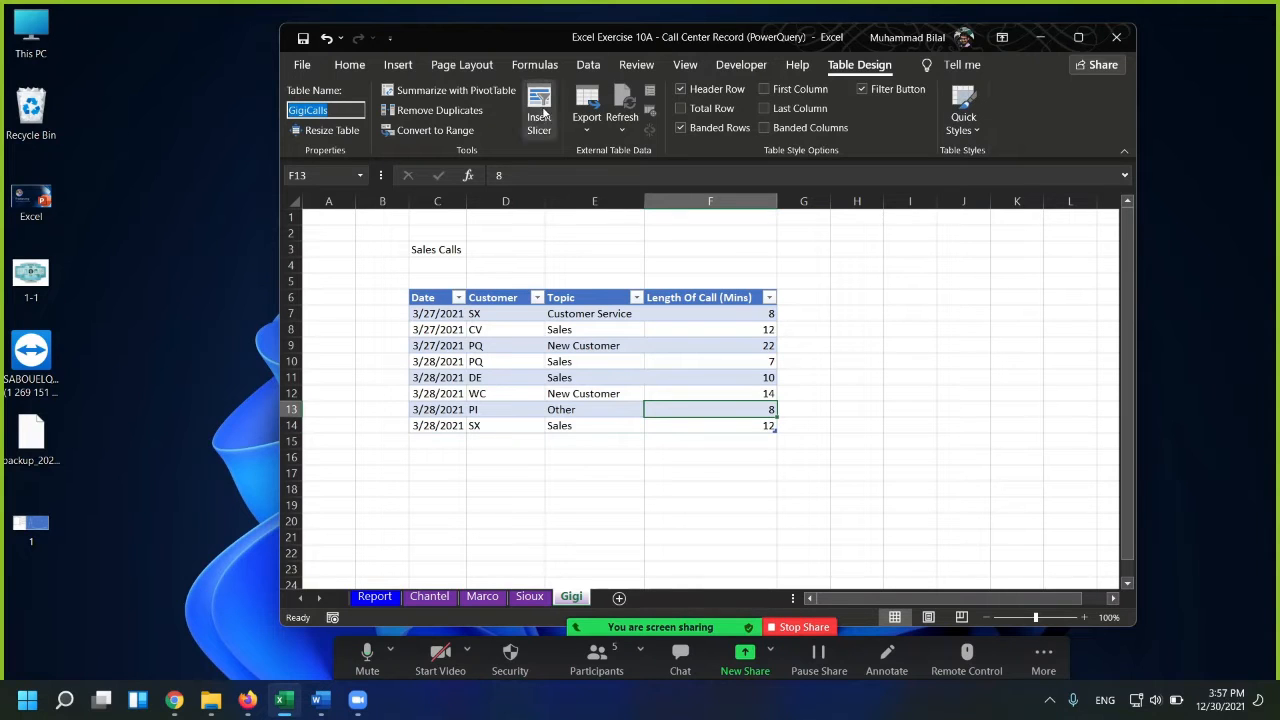
# Create a blank query from other sources and restore the query editor to a smaller window.
pyautogui.click(588, 64)
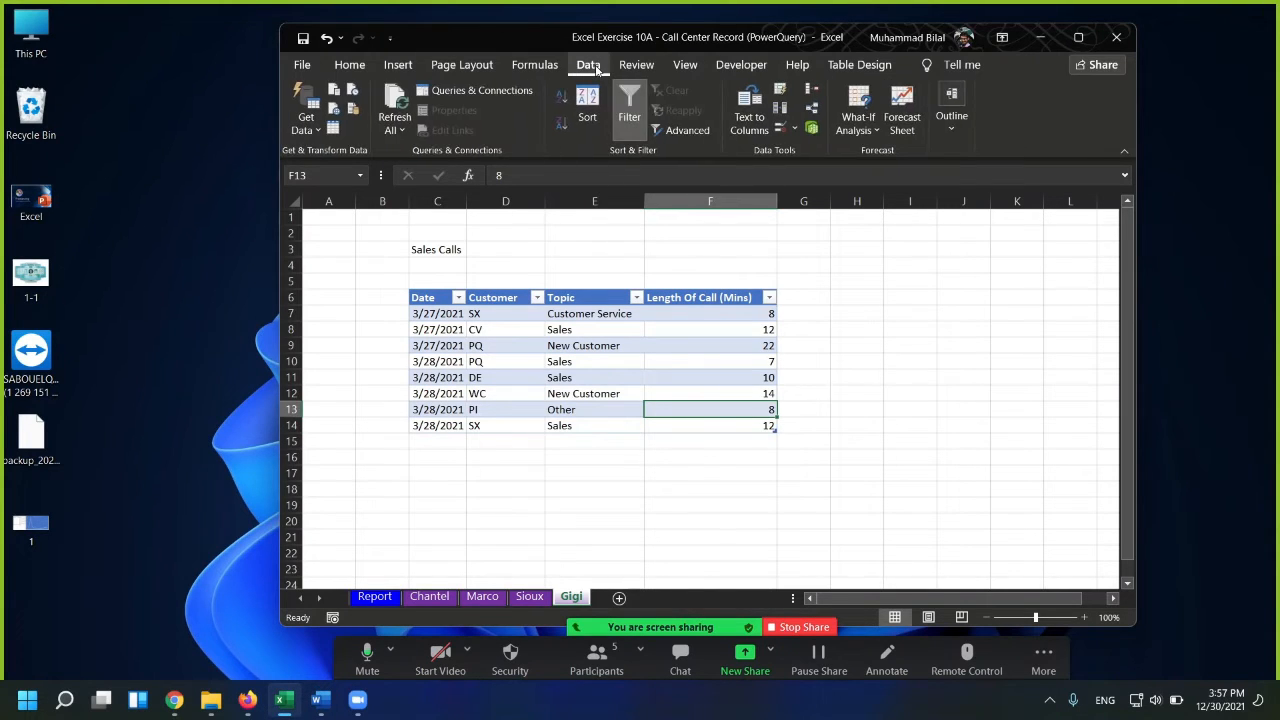
pyautogui.click(310, 120)
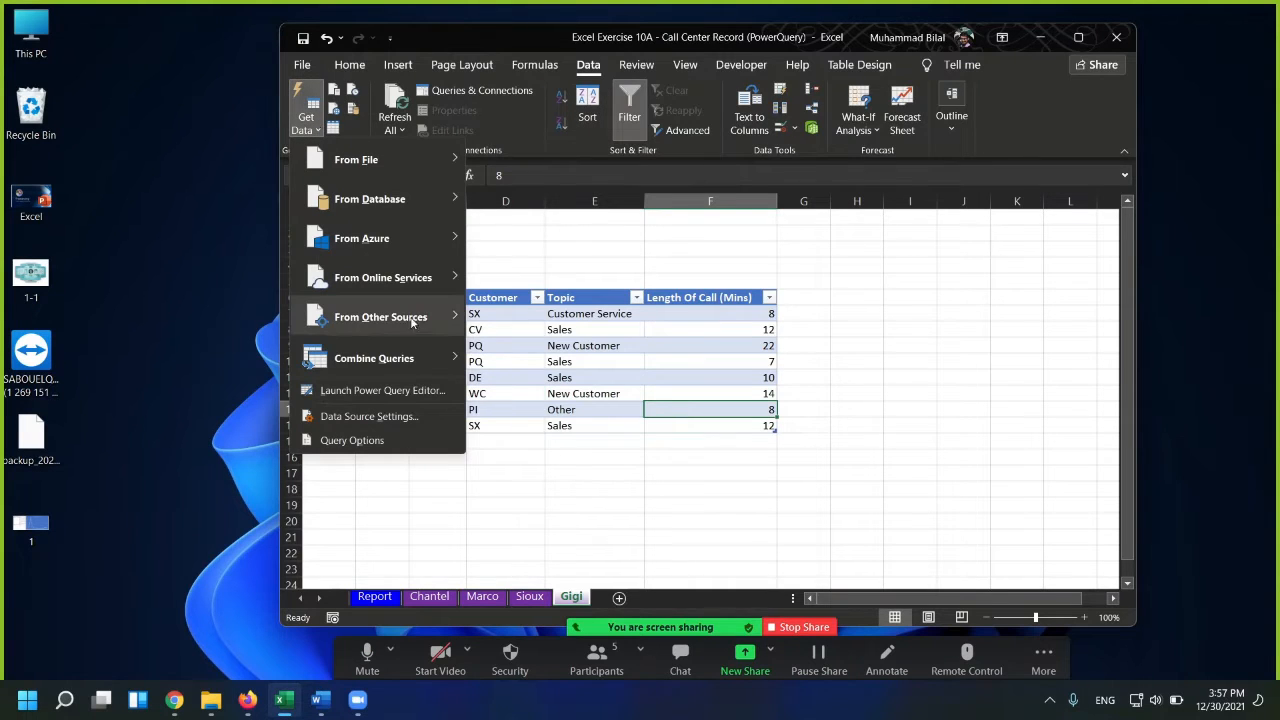
pyautogui.moveTo(416, 323)
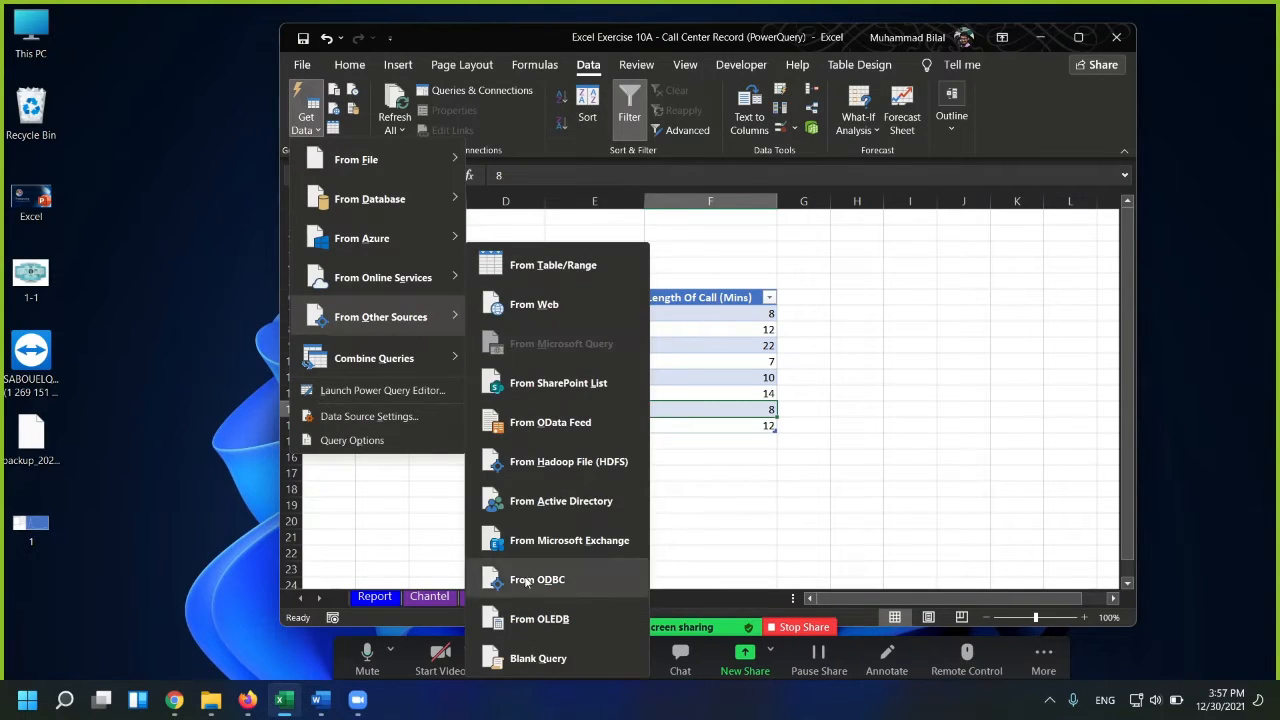
pyautogui.click(562, 658)
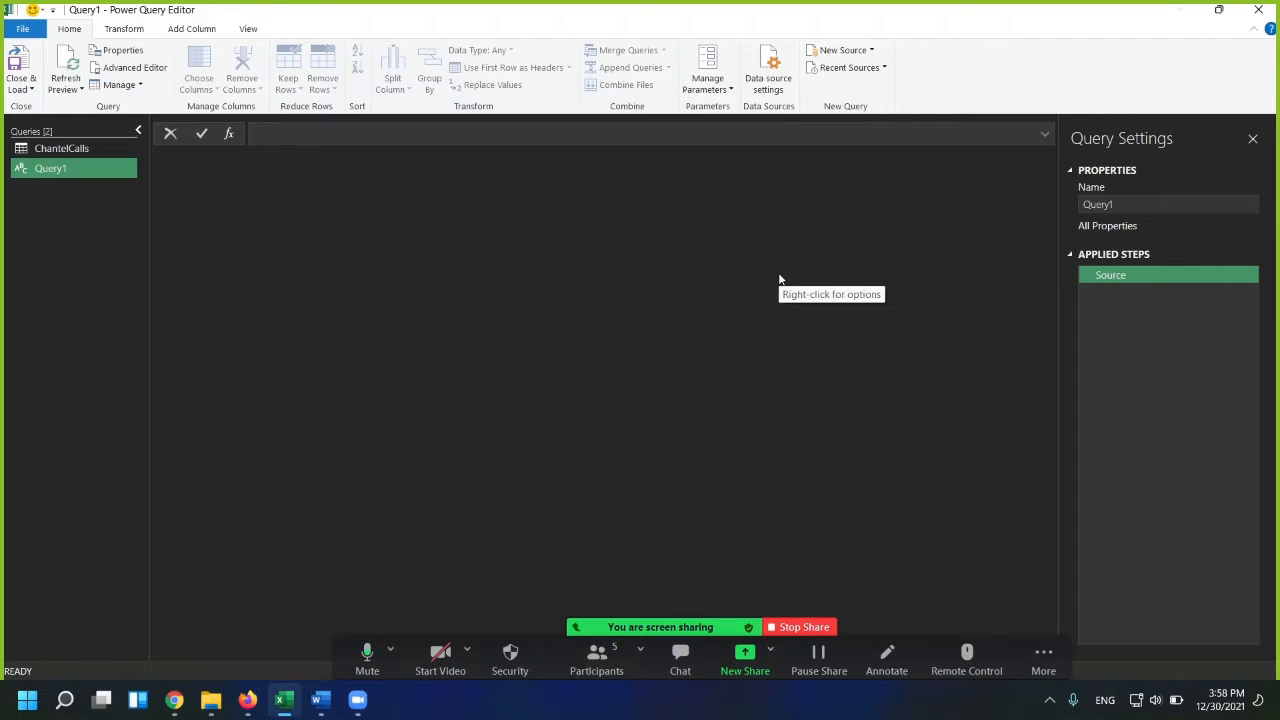
pyautogui.click(68, 62)
pyautogui.click(1219, 10)
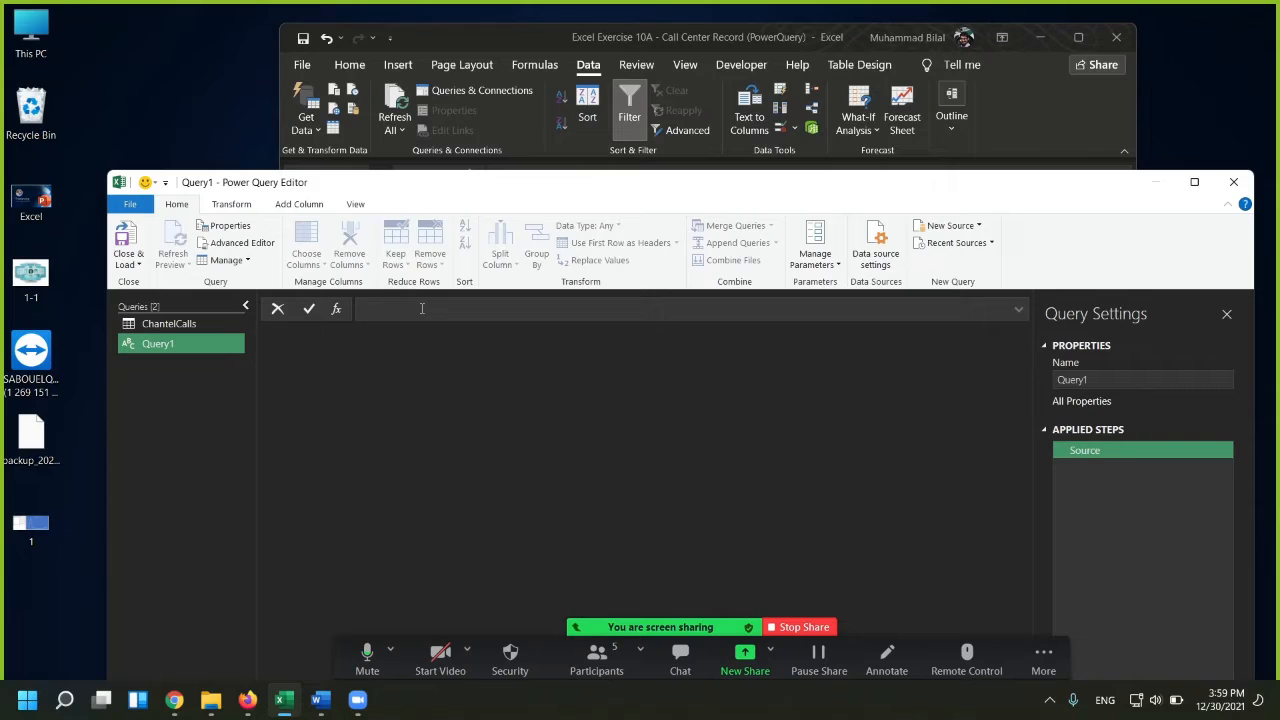
# Enter the formula =Excel.CurrentWorkbook() as the blank query's source.
pyautogui.write('Excel')
pyautogui.press('BackSpace')
pyautogui.press('BackSpace')
pyautogui.press('BackSpace')
pyautogui.press('BackSpace')
pyautogui.write('=Excel.CurrentWorkbook()')
pyautogui.press('Return')
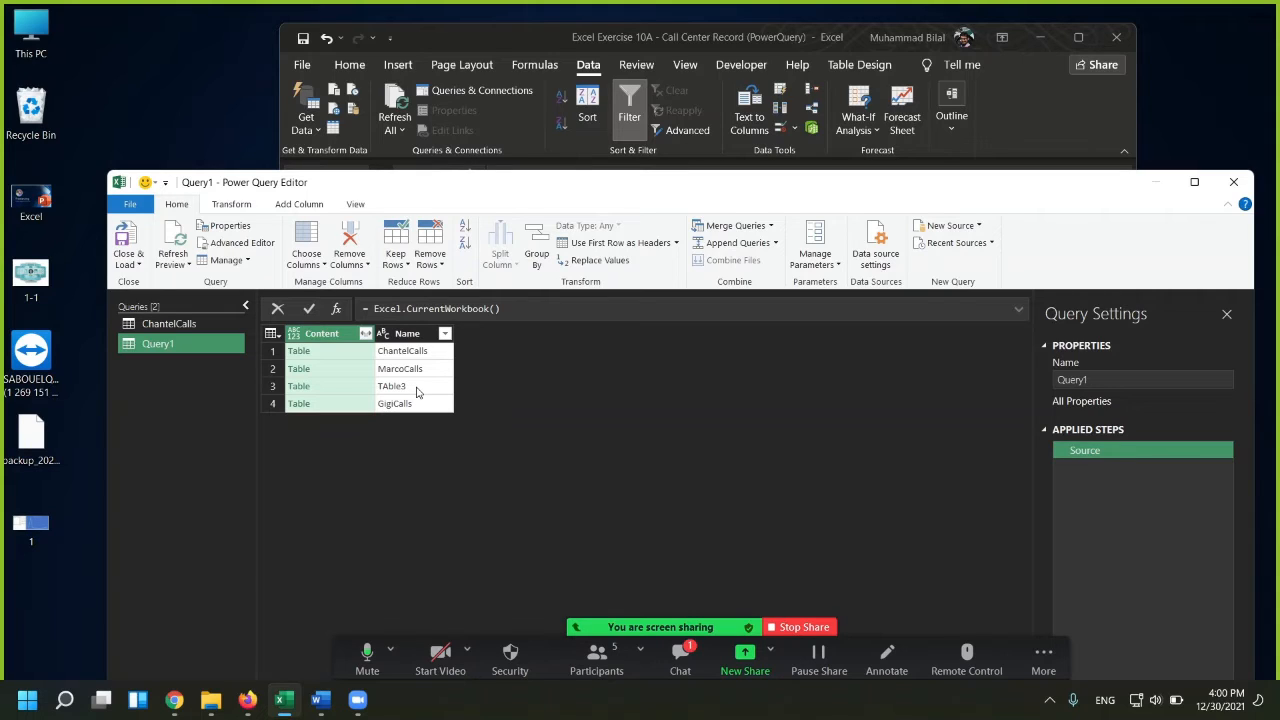
# Examine the source formula and the workbook tables listed in the query's Name column.
pyautogui.click(412, 403)
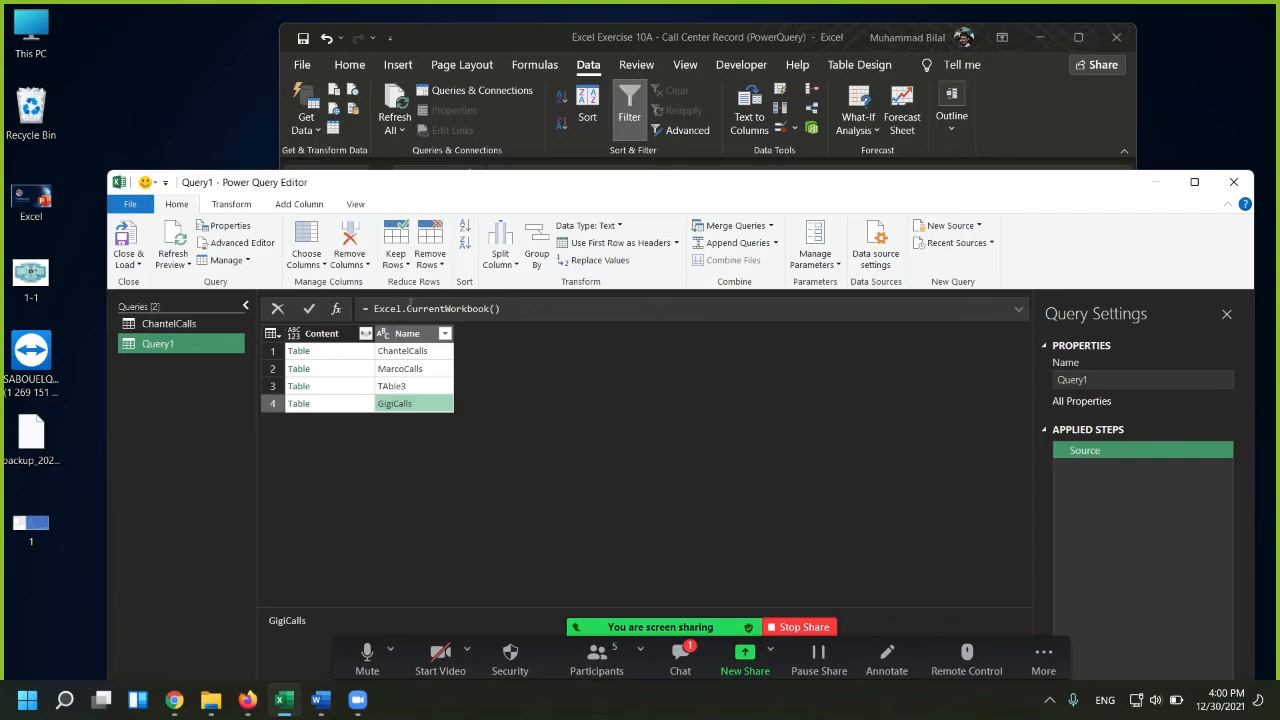
pyautogui.moveTo(375, 309); pyautogui.dragTo(470, 319)
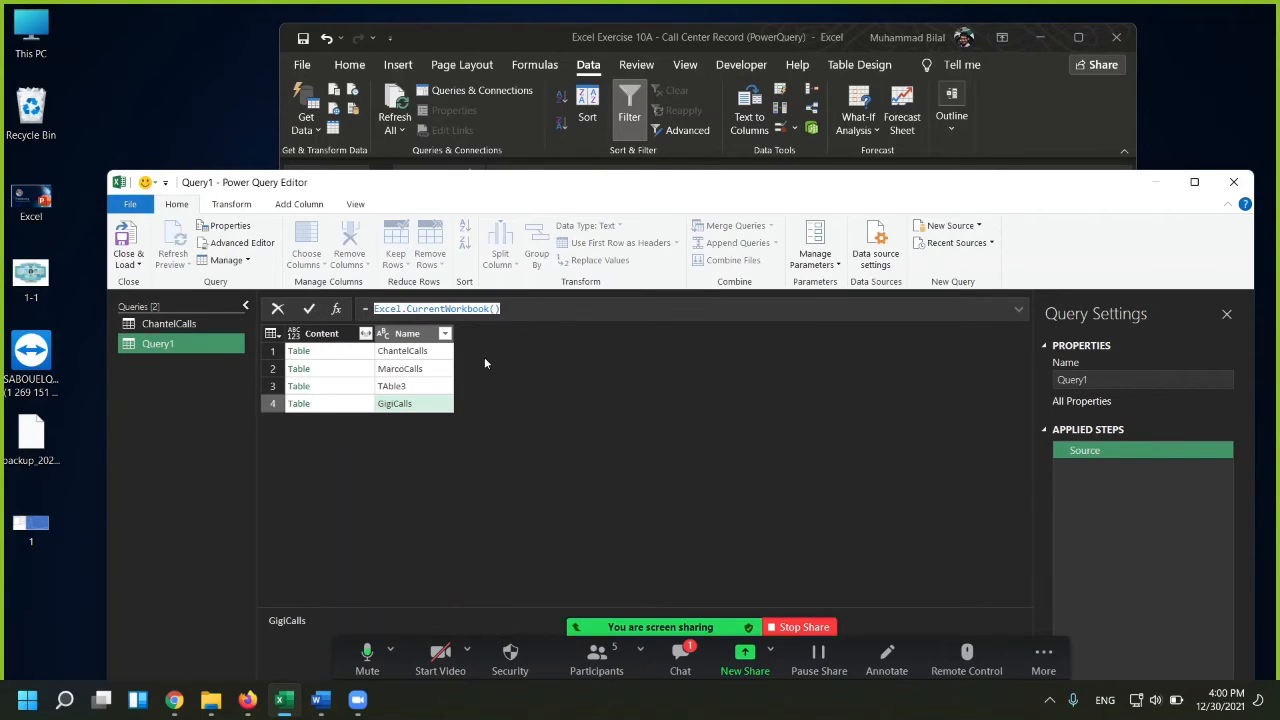
pyautogui.click(413, 381)
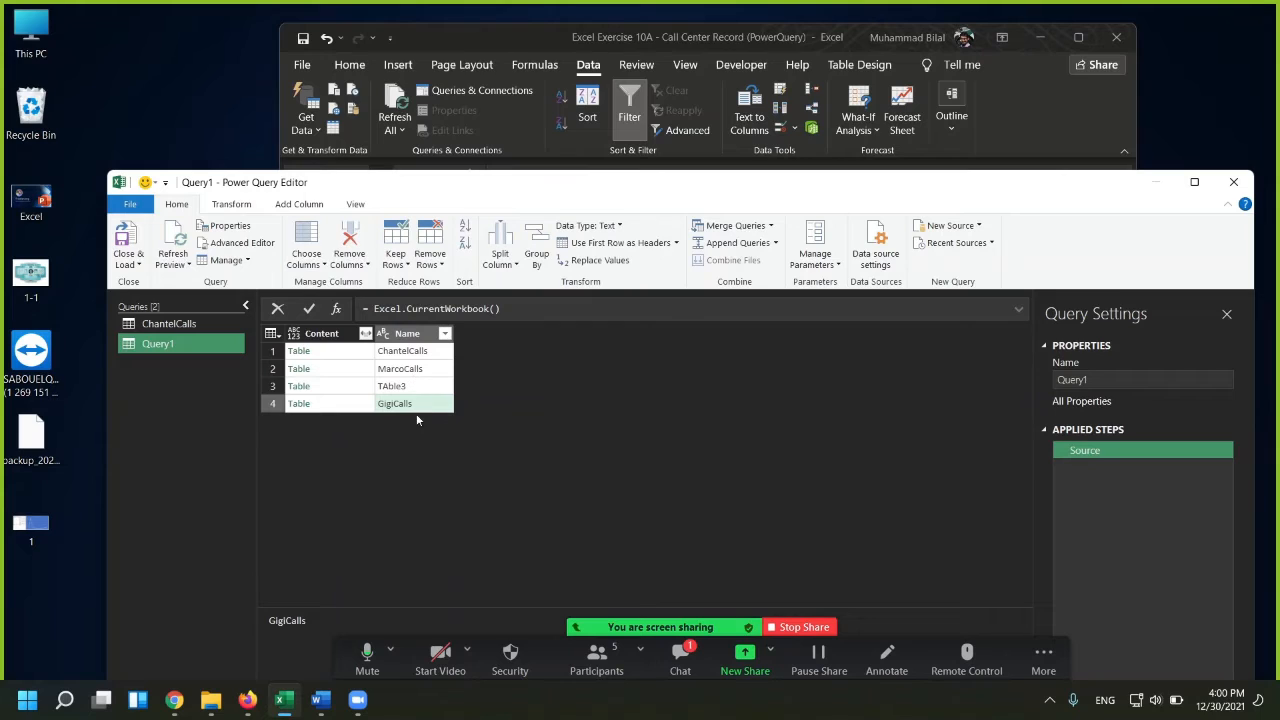
pyautogui.click(440, 370)
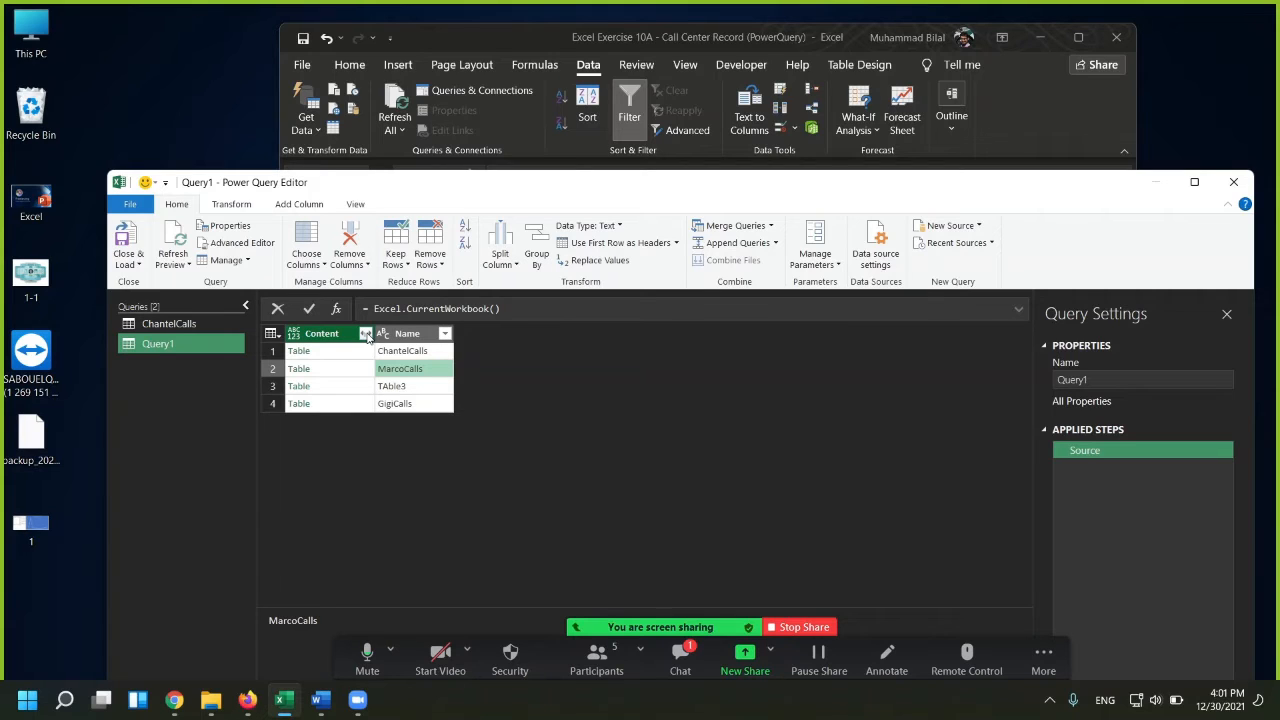
pyautogui.click(445, 333)
pyautogui.click(222, 582)
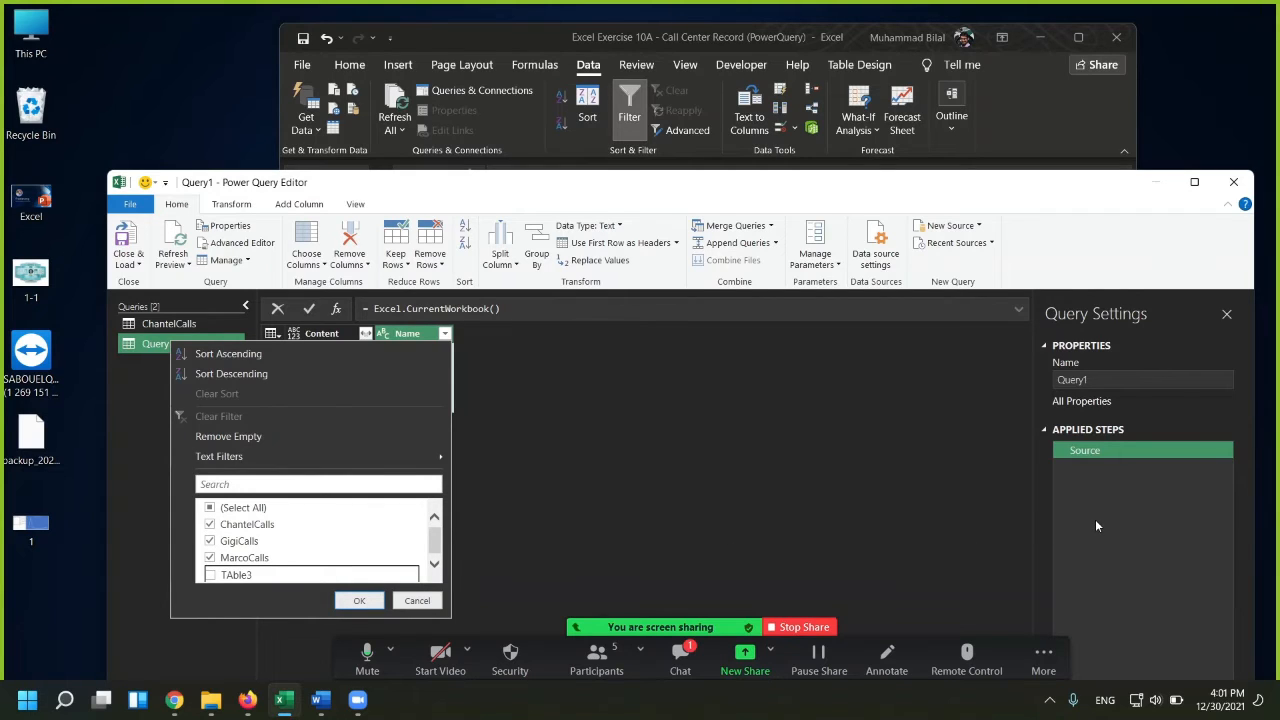
pyautogui.click(879, 503)
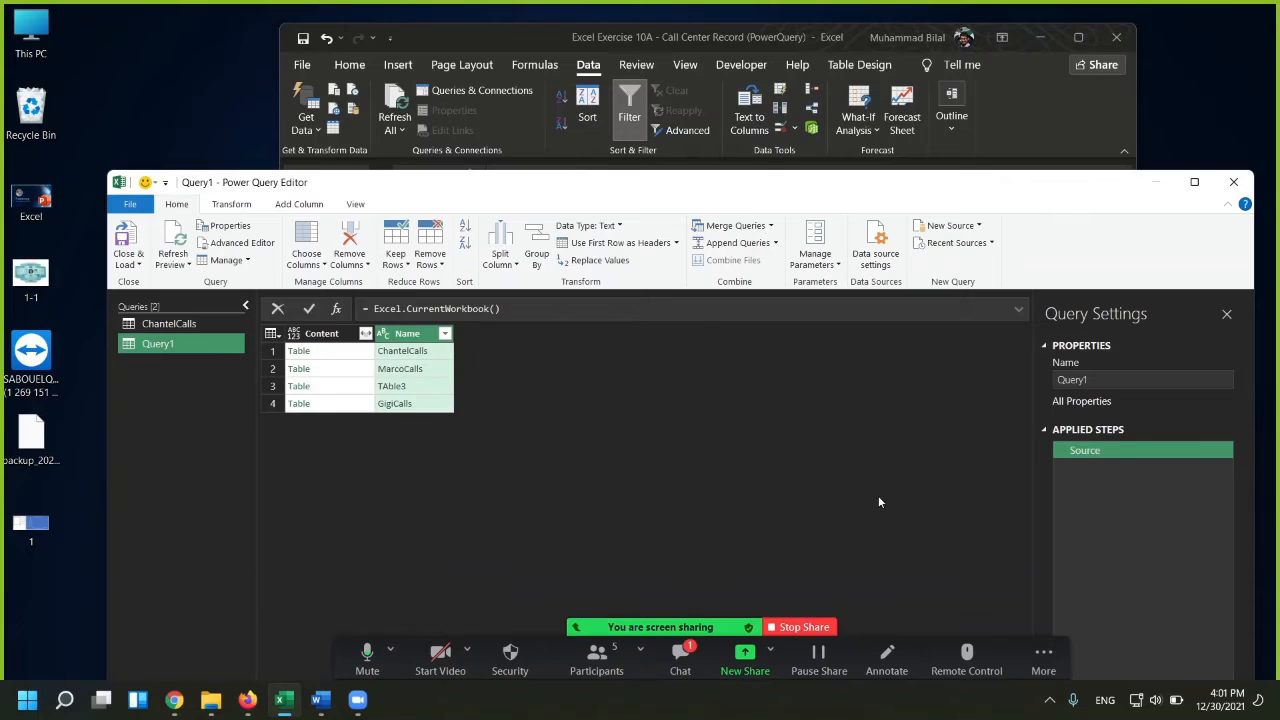
pyautogui.click(366, 334)
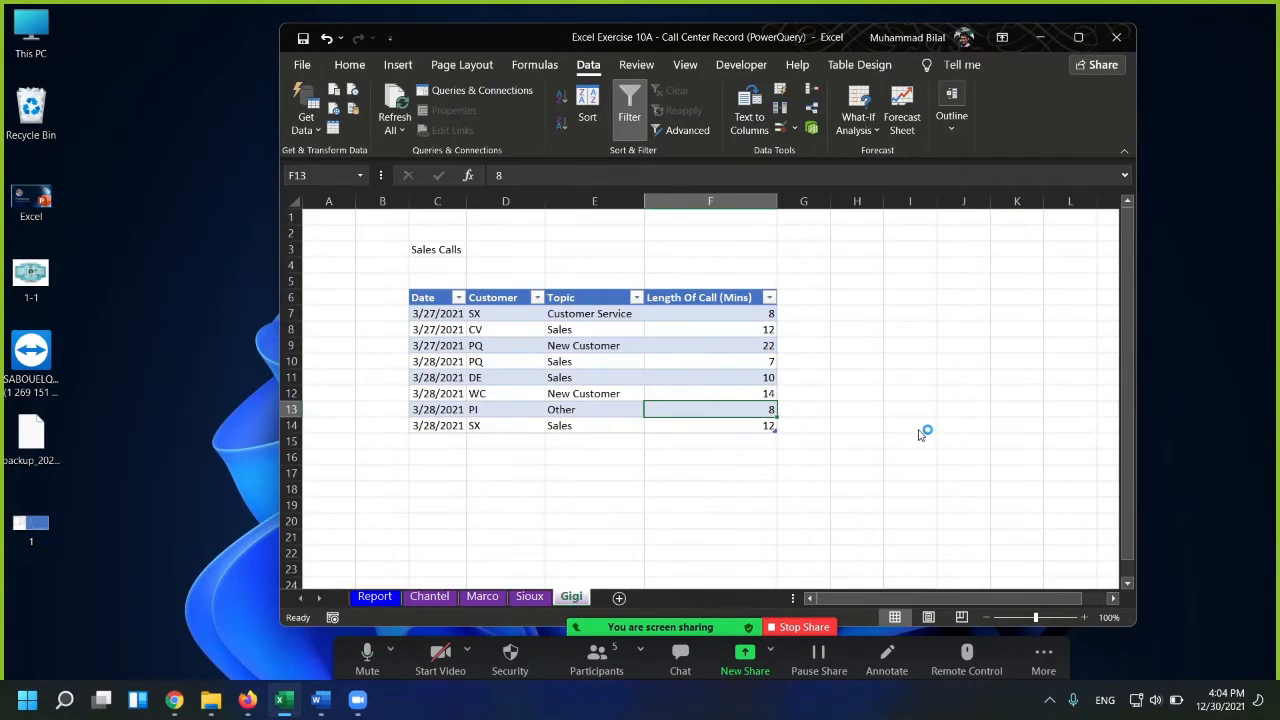
# Check the spelling of the Topic and Customer headers in the Gigi sheet's table.
pyautogui.click(880, 360)
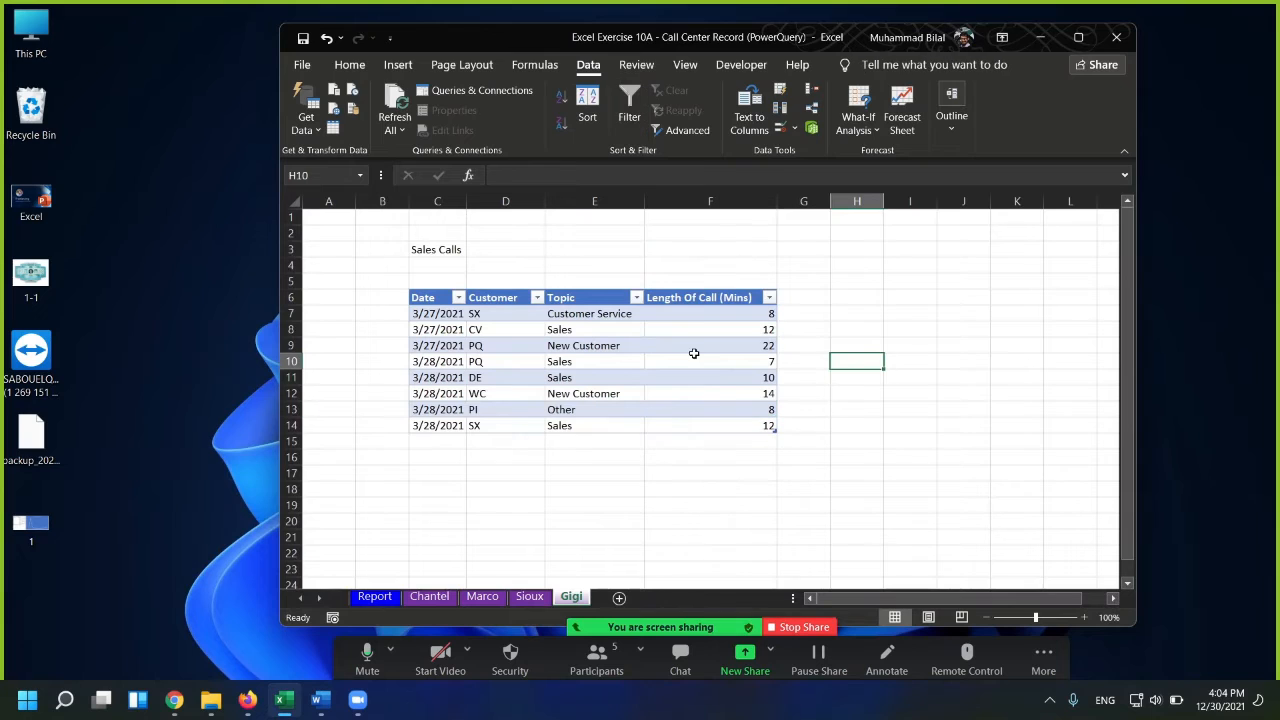
pyautogui.click(575, 298)
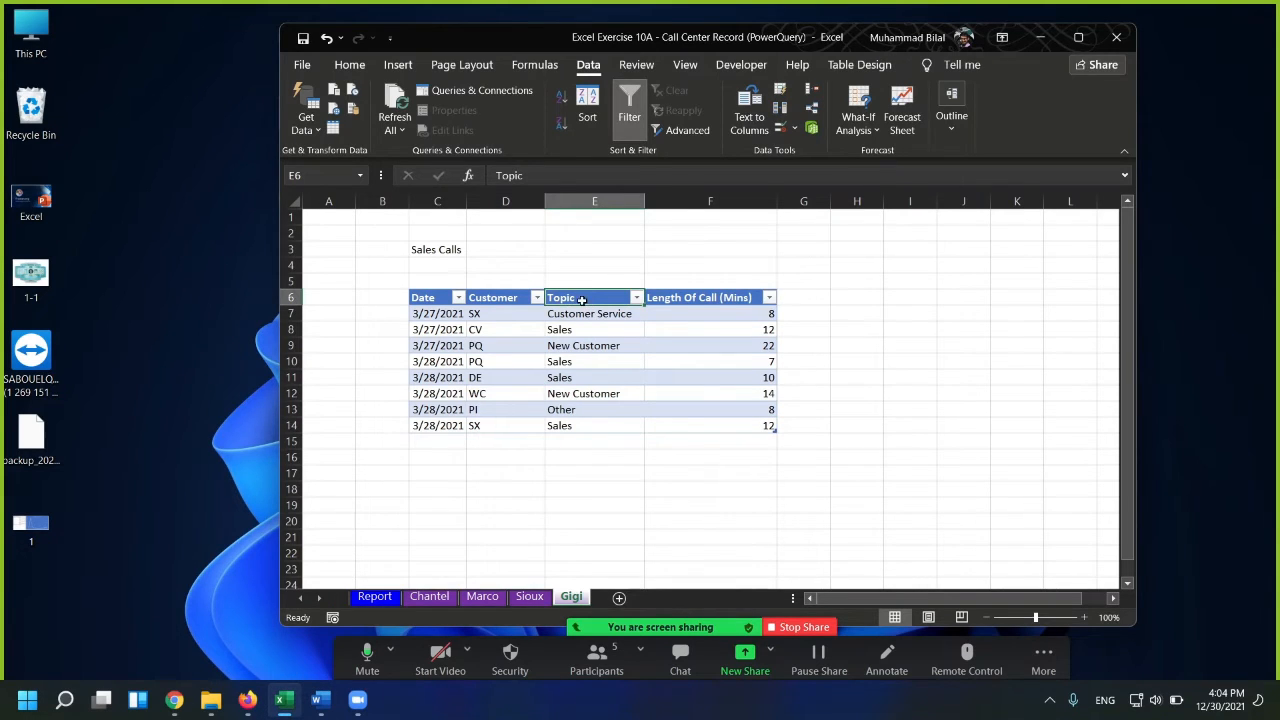
pyautogui.doubleClick(602, 292)
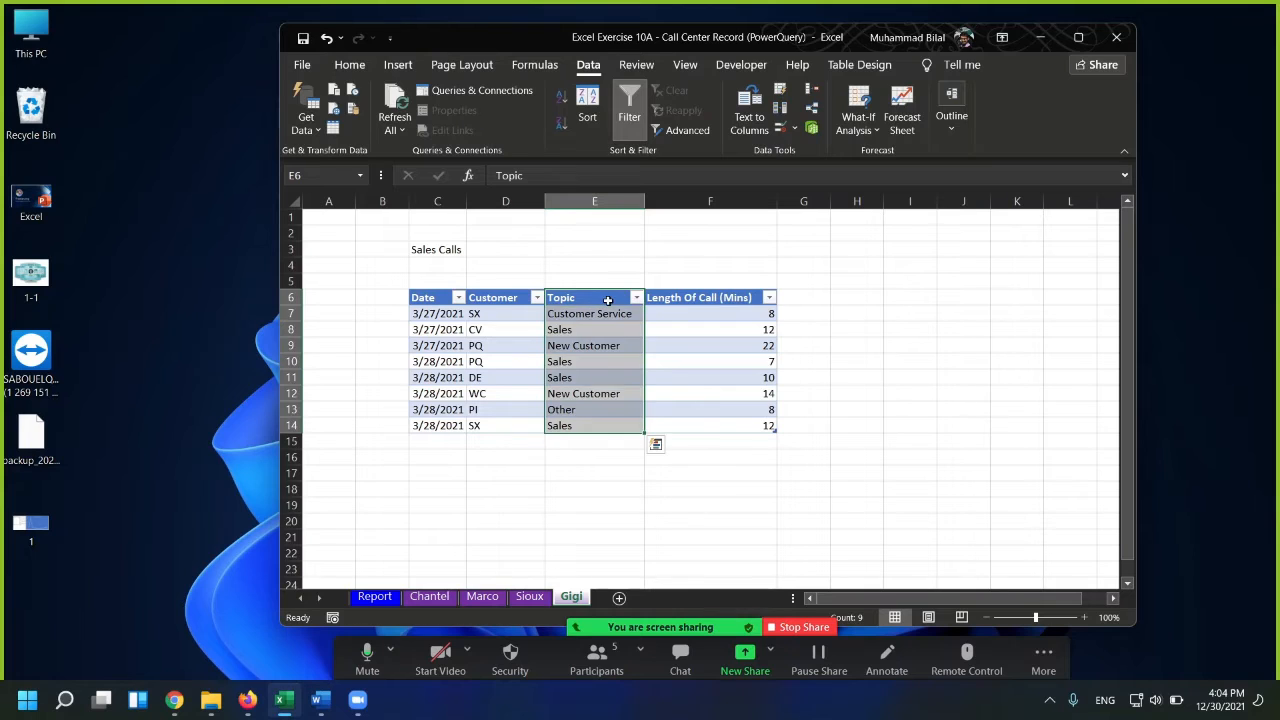
pyautogui.doubleClick(606, 298)
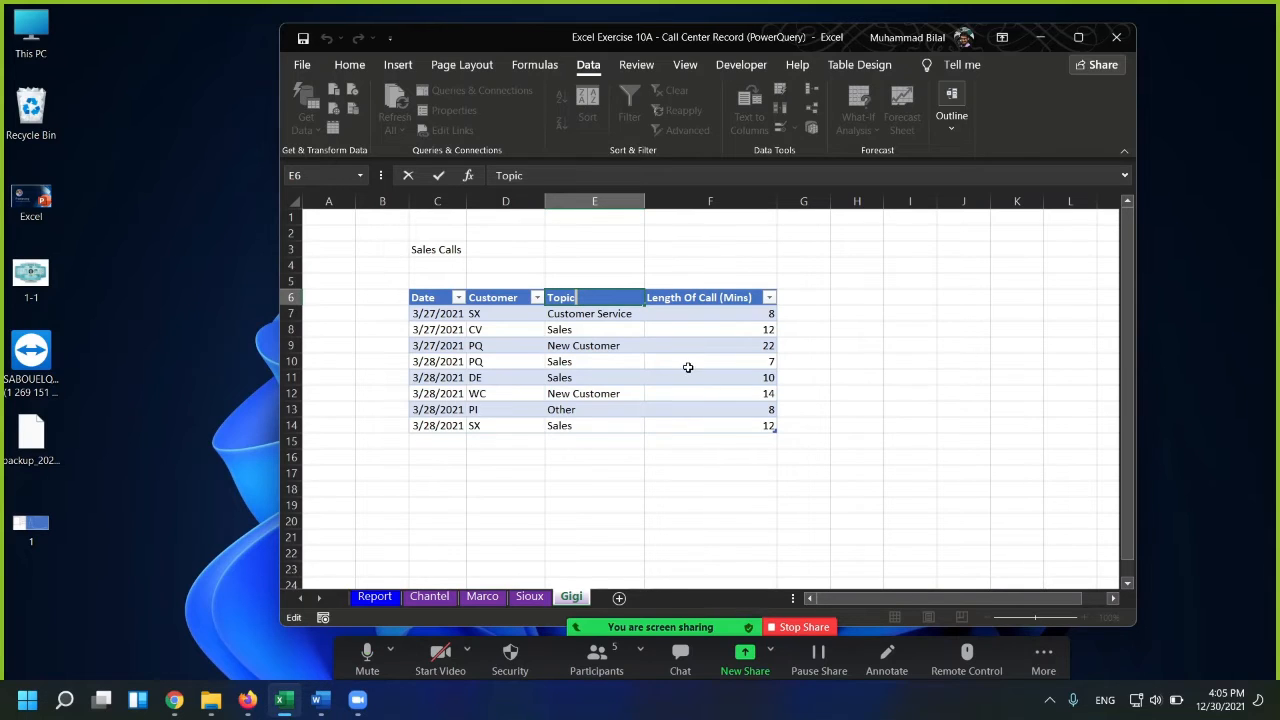
pyautogui.click(520, 297)
pyautogui.doubleClick(520, 297)
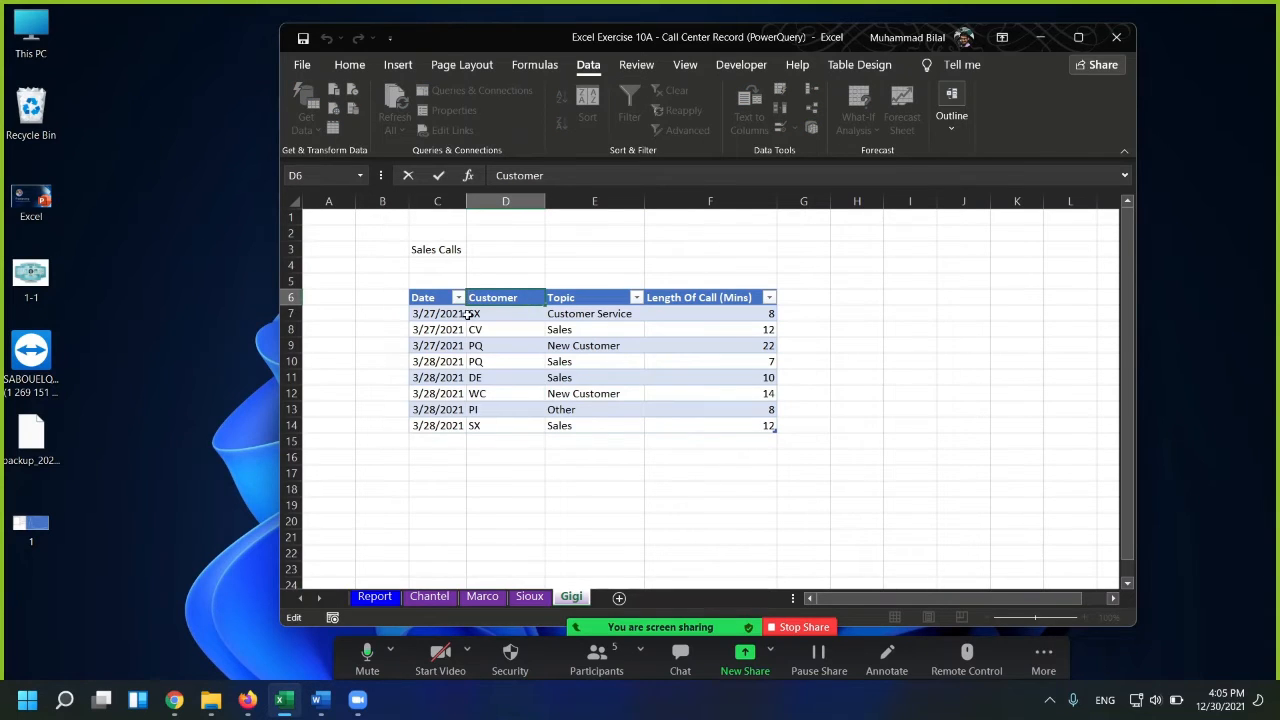
pyautogui.click(718, 306)
pyautogui.keyDown('shift'); pyautogui.click(430, 300); pyautogui.keyUp('shift')
pyautogui.hotkey('ctrl', 'c')
# Correct the misspelled Topc header in the Sioux sheet's table to Topic and check its Customer header.
pyautogui.click(530, 597)
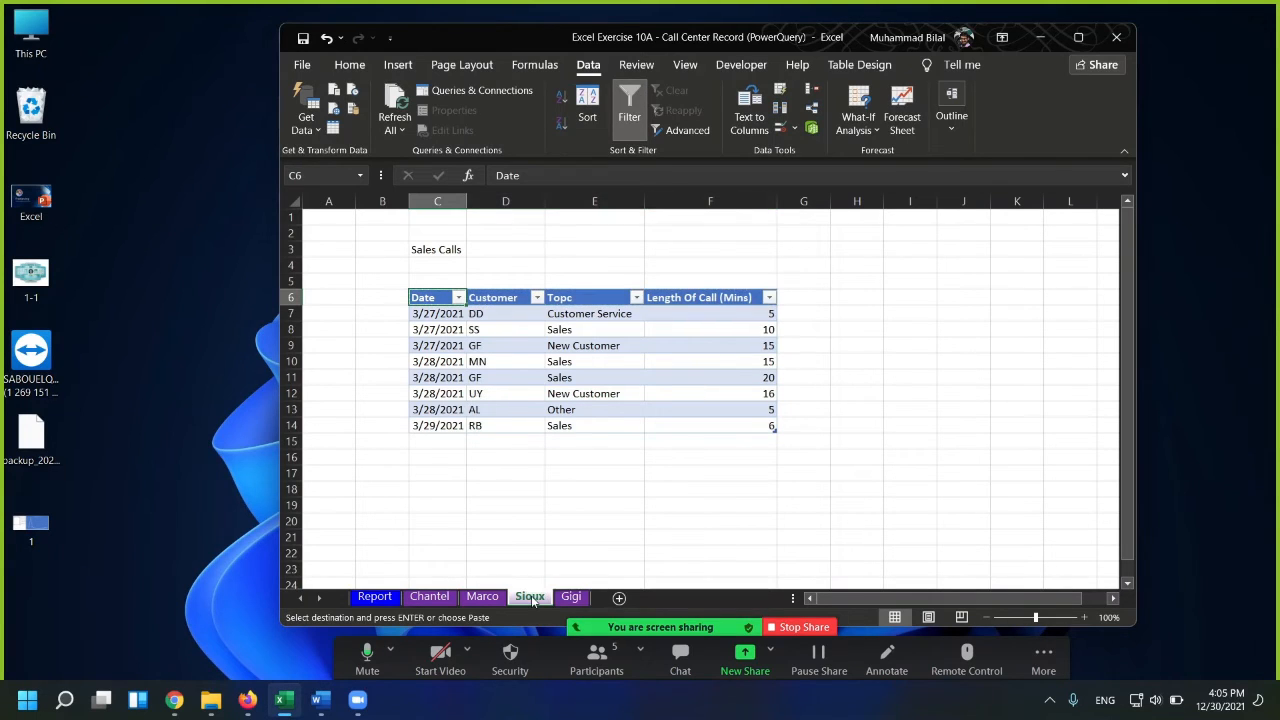
pyautogui.click(570, 299)
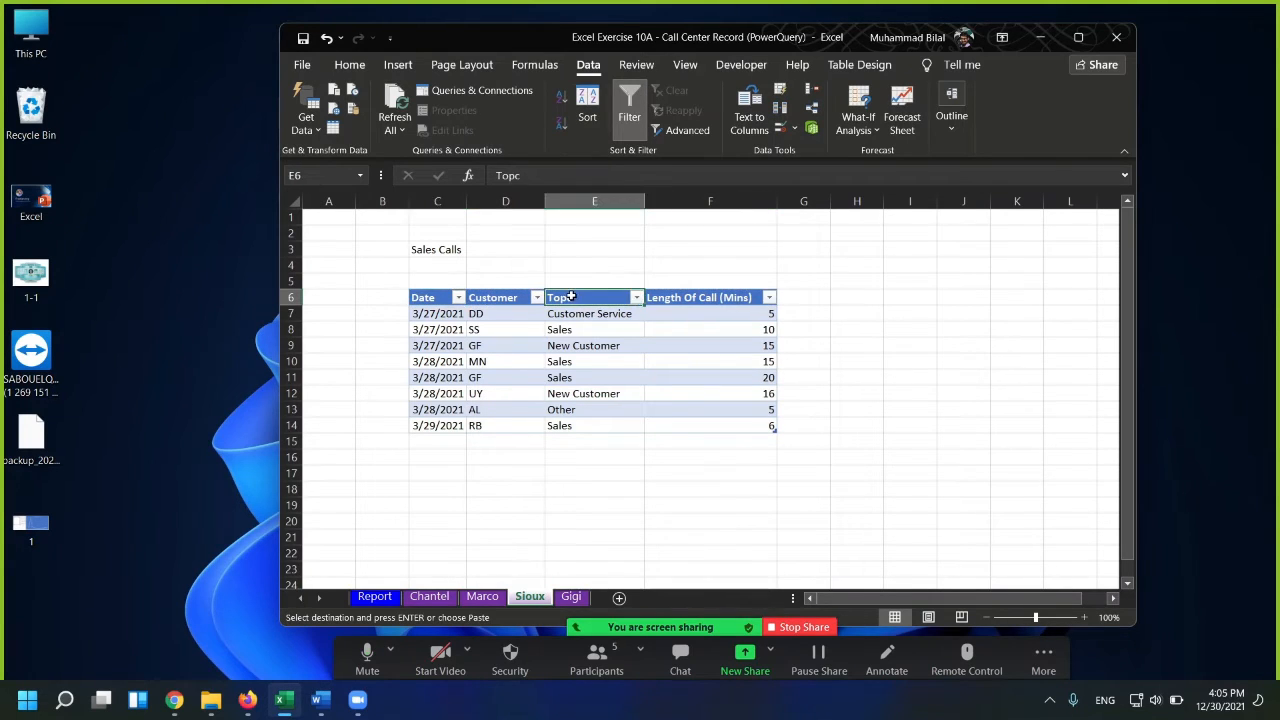
pyautogui.doubleClick(585, 305)
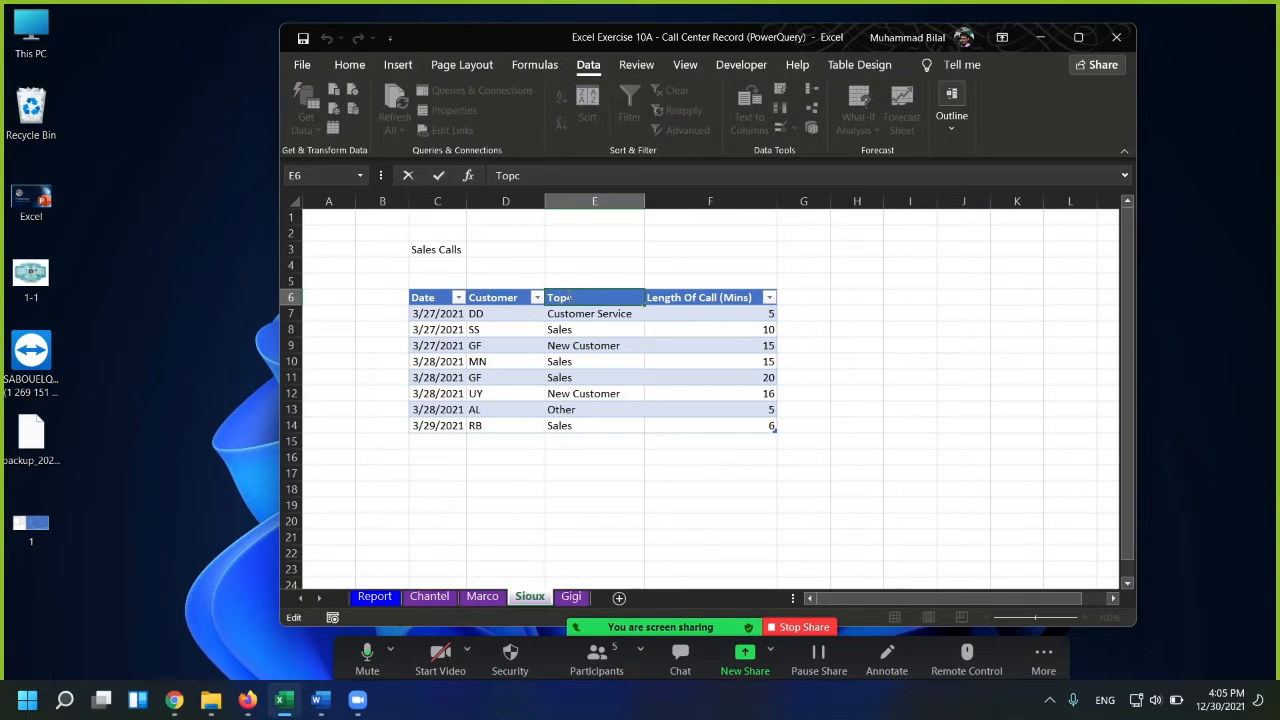
pyautogui.write('i')
pyautogui.press('Return')
pyautogui.click(525, 298)
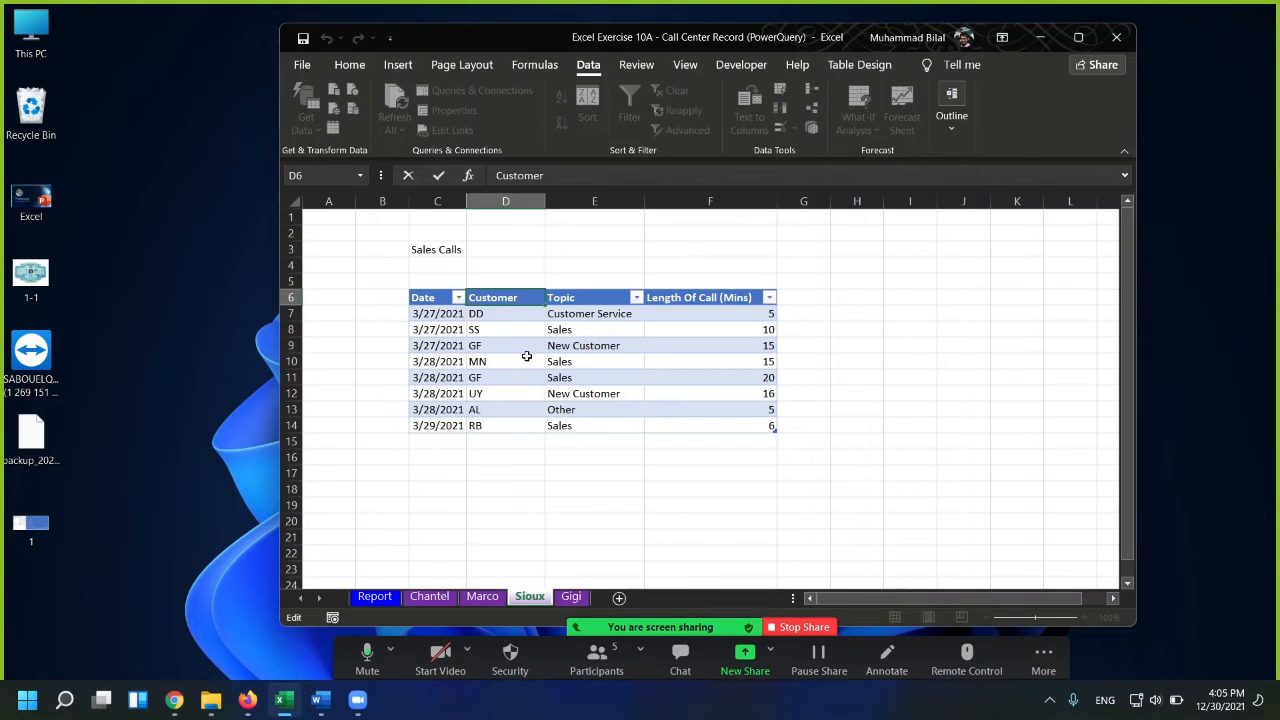
pyautogui.click(503, 330)
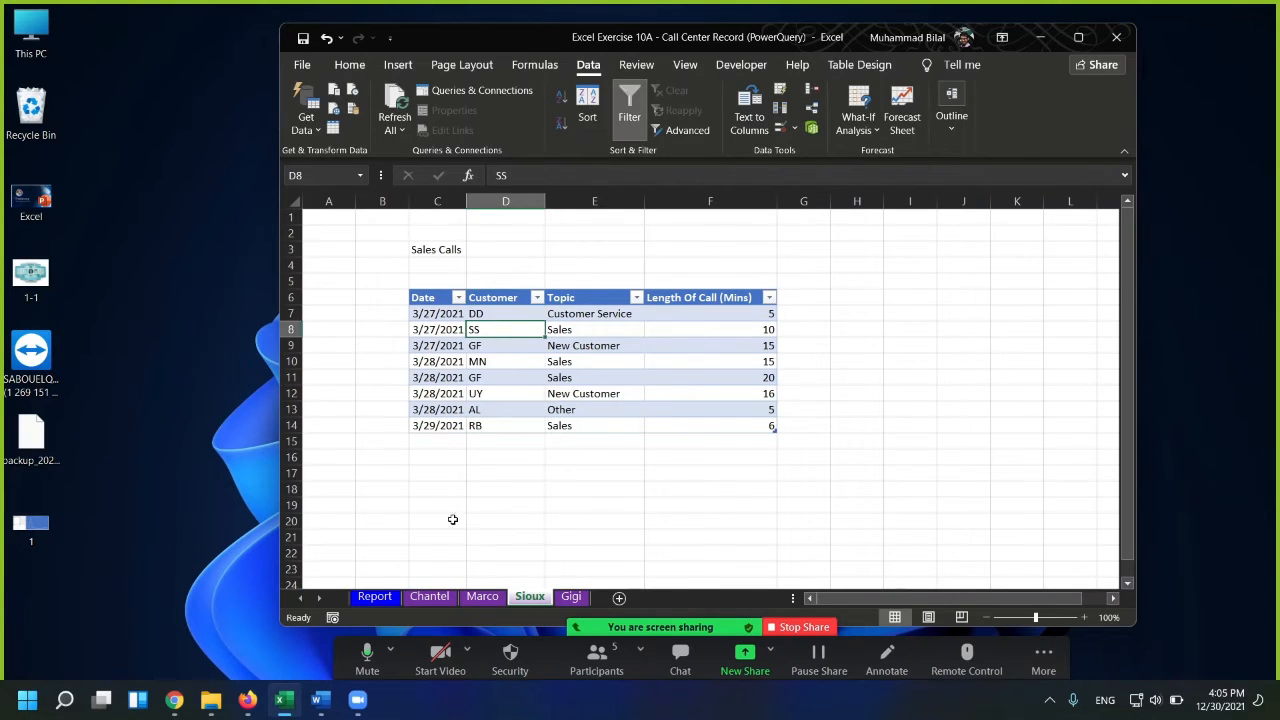
# Check the Topic and Customer headers in the Marco sheet's table for extra spaces or spelling errors.
pyautogui.click(484, 597)
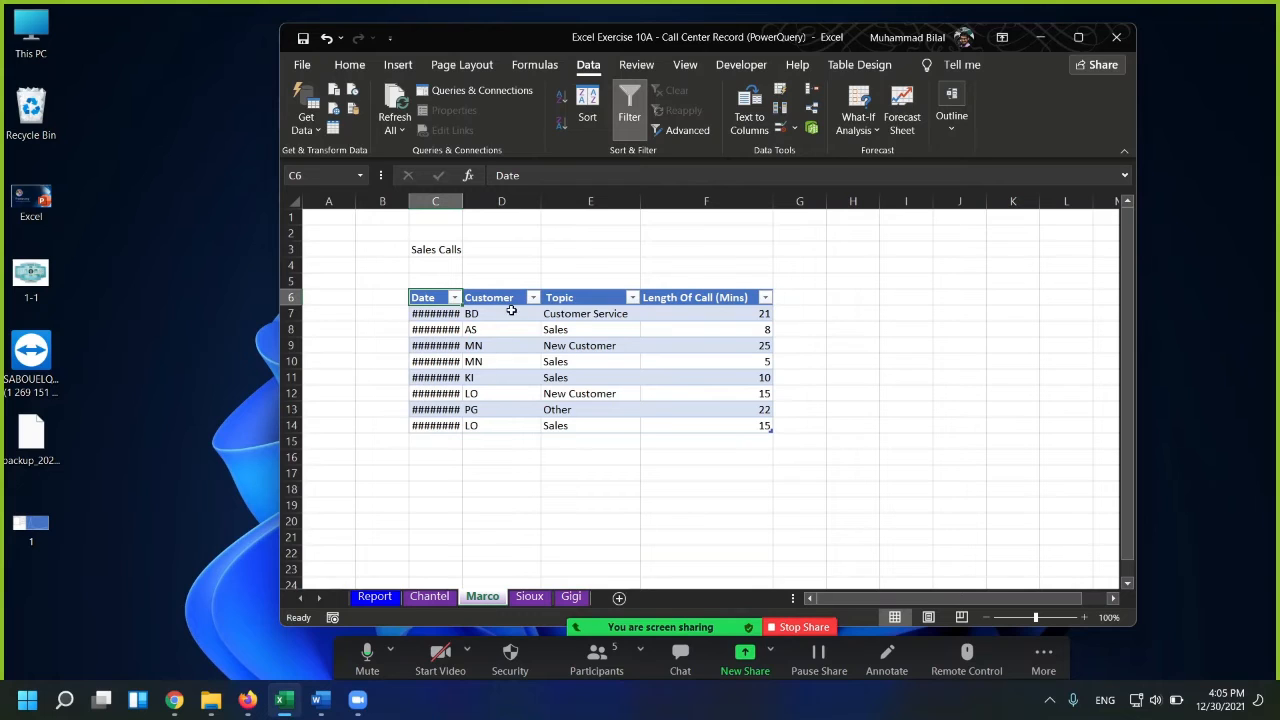
pyautogui.click(586, 296)
pyautogui.doubleClick(555, 297)
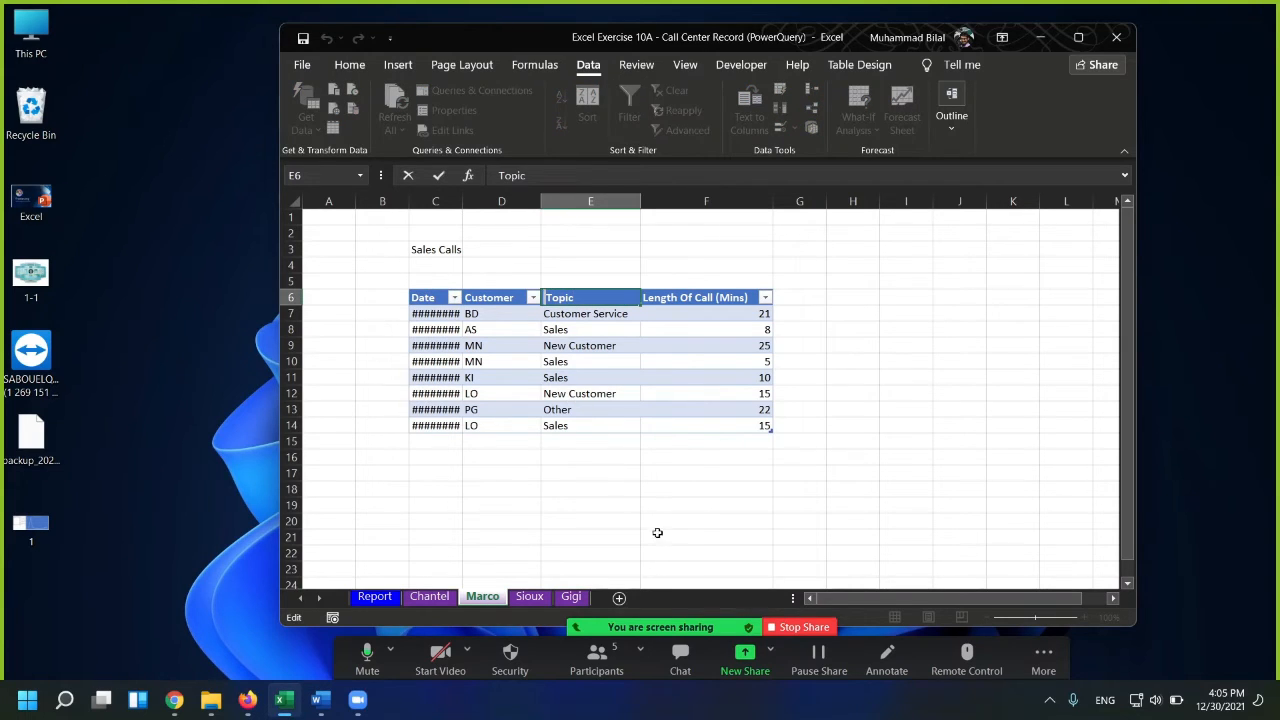
pyautogui.press('Escape')
pyautogui.press('Left')
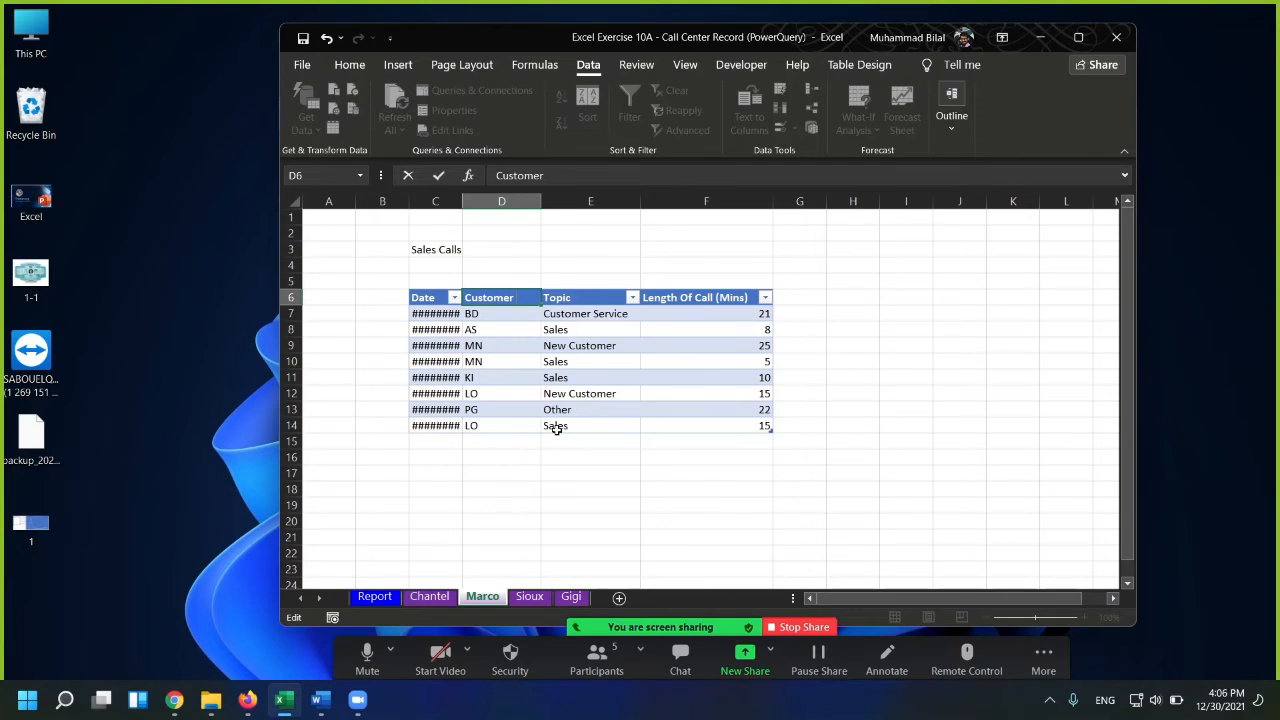
# Correct the misspelled Topc header in the Chantel sheet's table to Topic.
pyautogui.press('Return')
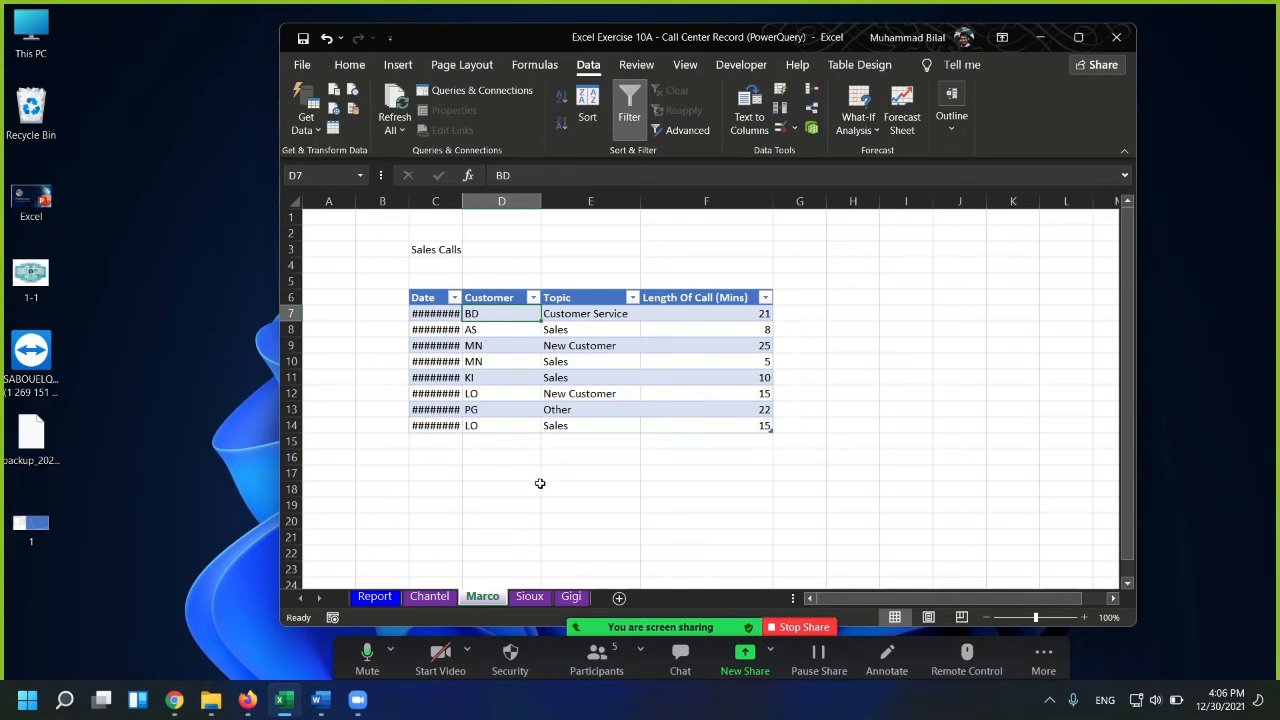
pyautogui.click(431, 598)
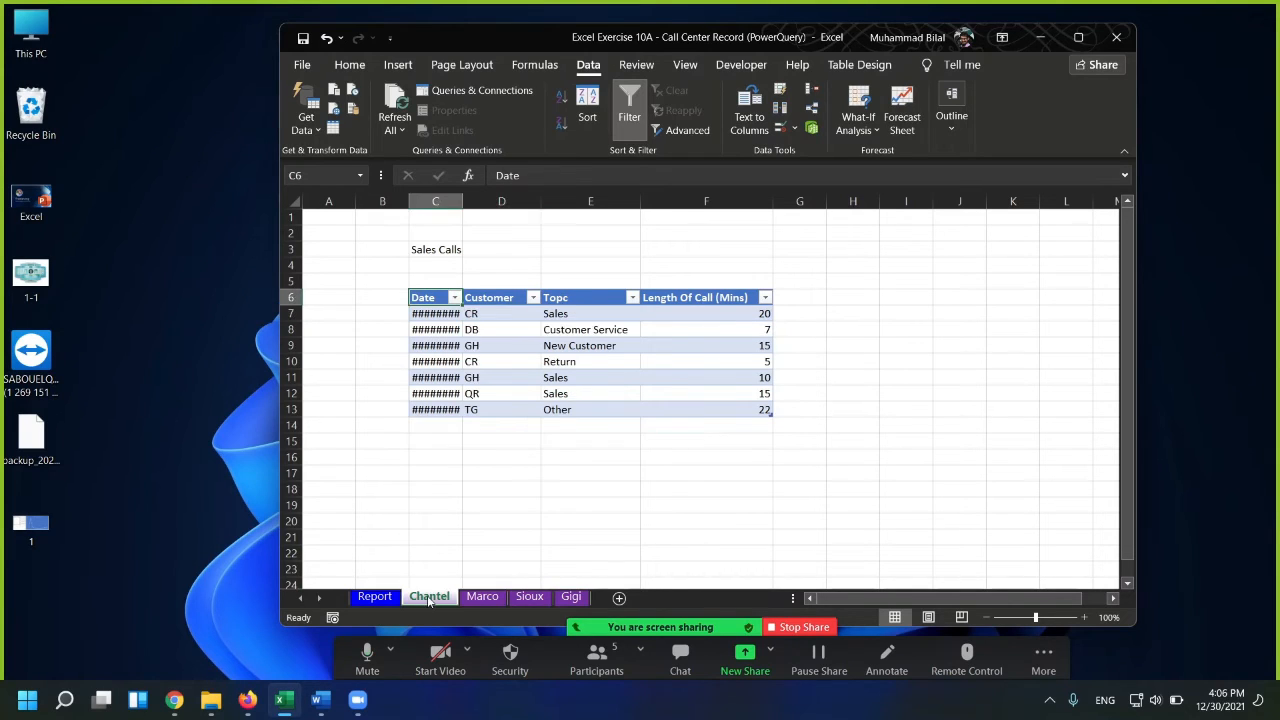
pyautogui.doubleClick(583, 303)
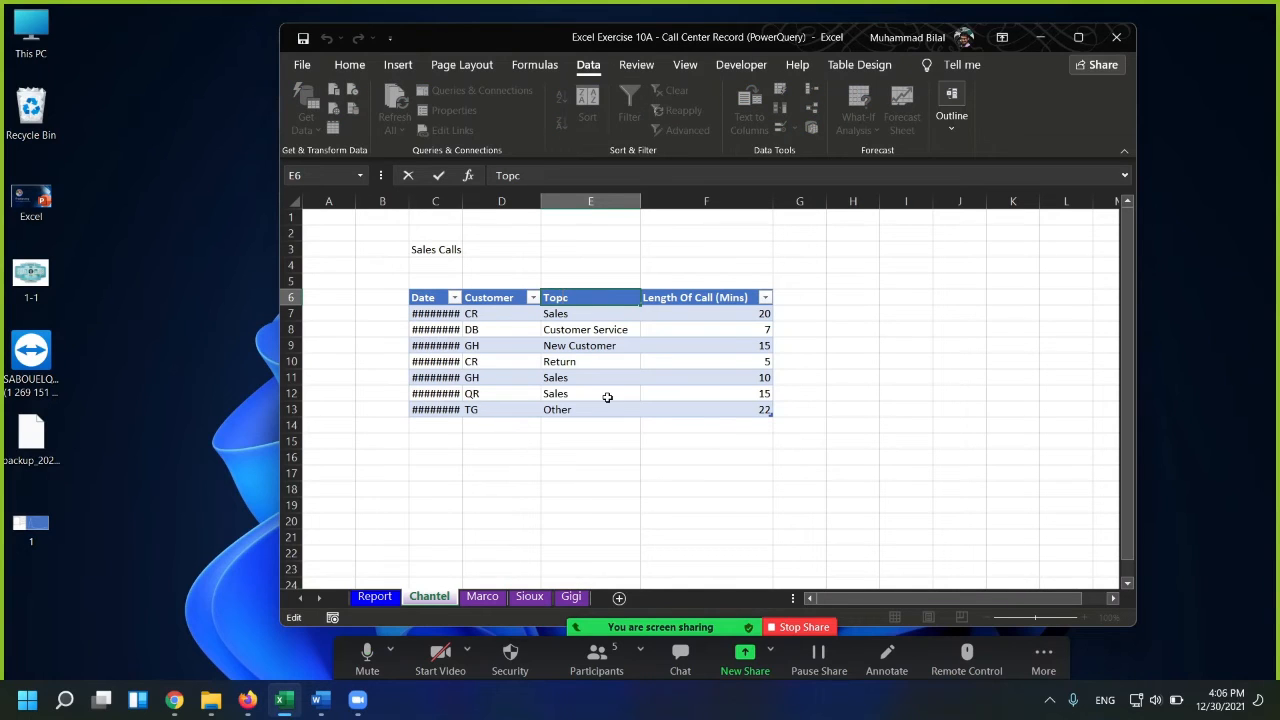
pyautogui.write('o')
pyautogui.write('i')
pyautogui.press('Return')
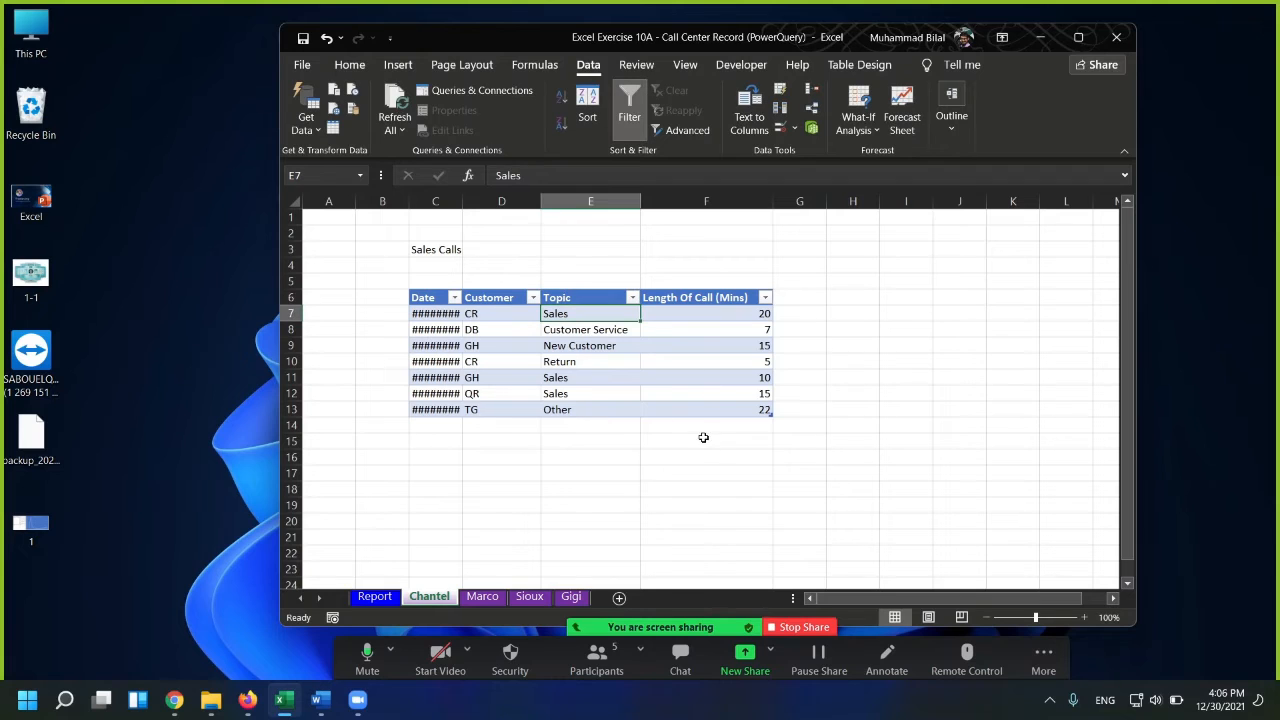
# Copy the Gigi table's header row, Date through Length Of Call (Mins), over the header rows of the Sioux and Marco tables.
pyautogui.click(572, 597)
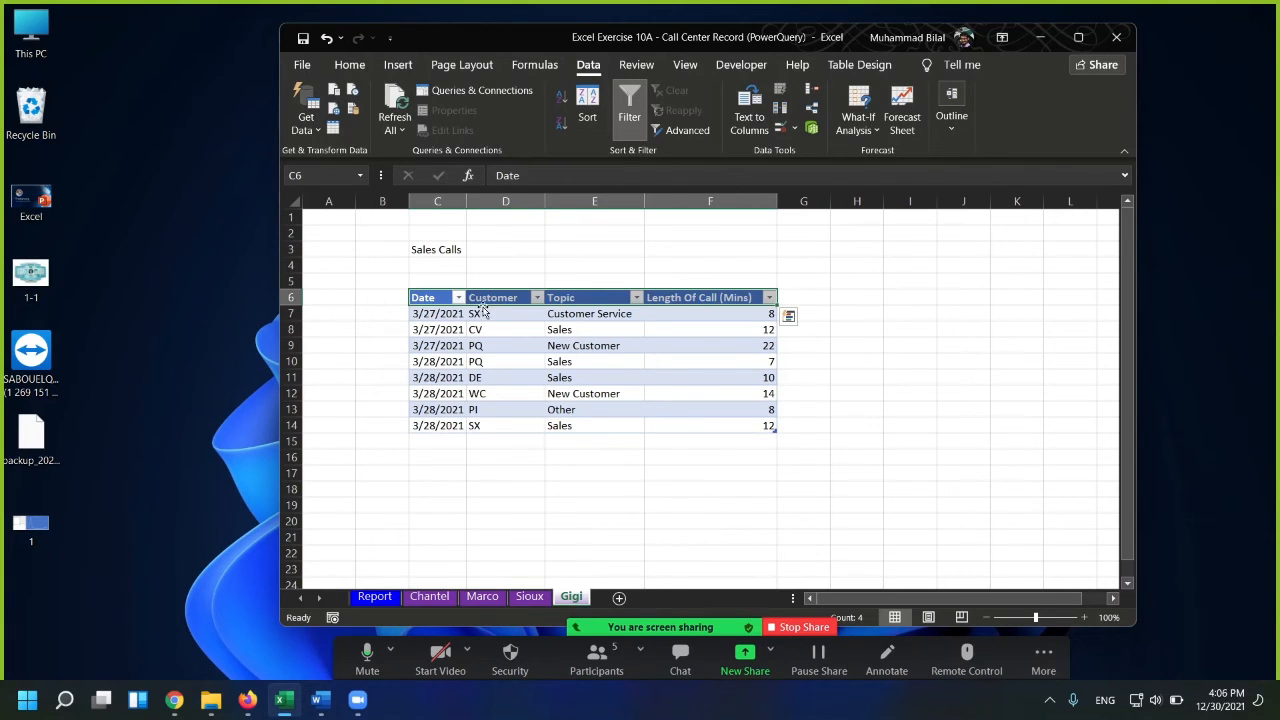
pyautogui.moveTo(438, 299); pyautogui.dragTo(700, 297)
pyautogui.hotkey('ctrl', 'c')
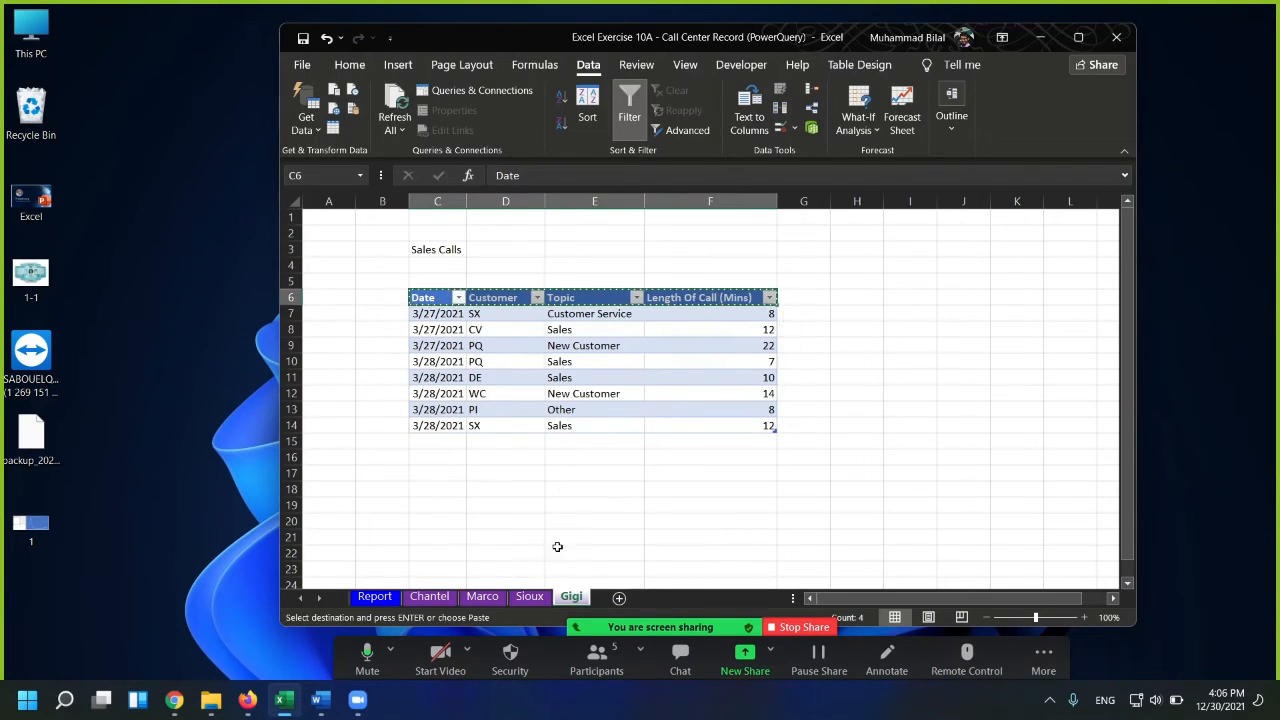
pyautogui.click(530, 597)
pyautogui.click(432, 298)
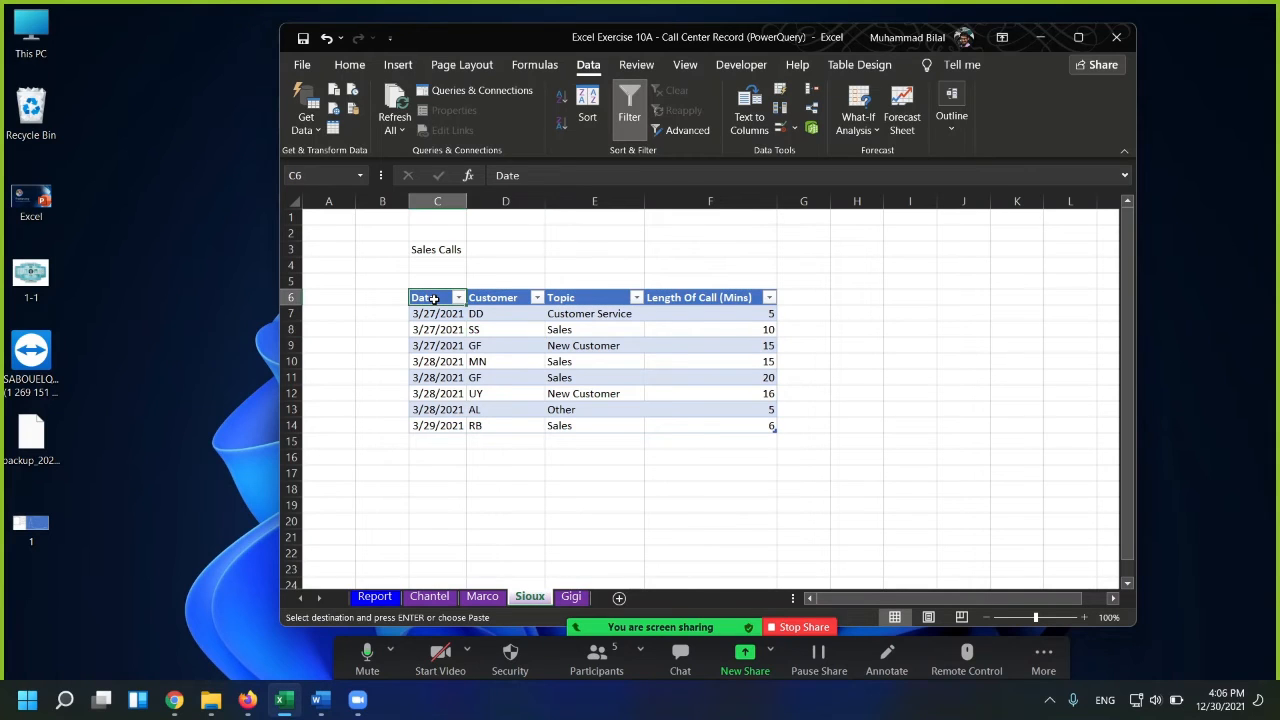
pyautogui.hotkey('ctrl', 'v')
pyautogui.click(482, 597)
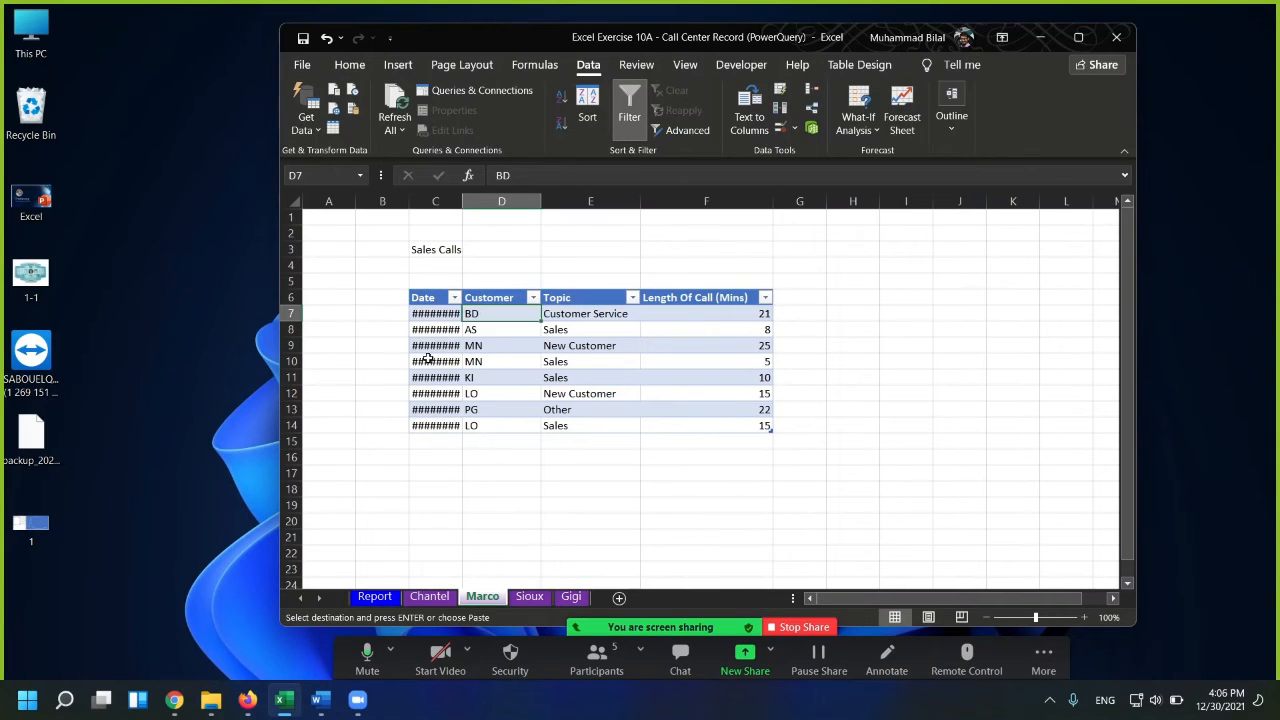
pyautogui.click(430, 299)
pyautogui.hotkey('ctrl', 'v')
# Paste the copied header row over the Chantel table's headers and auto-fit the width of its Date column.
pyautogui.click(429, 597)
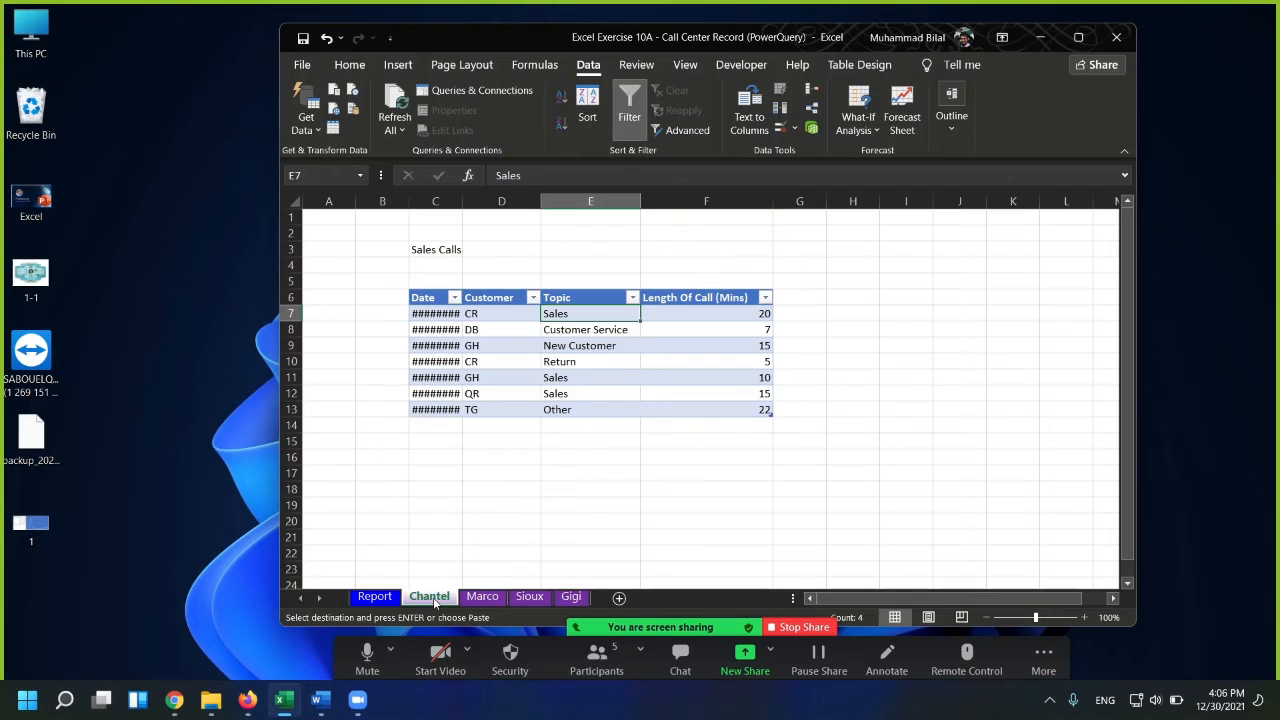
pyautogui.click(432, 299)
pyautogui.hotkey('ctrl', 'v')
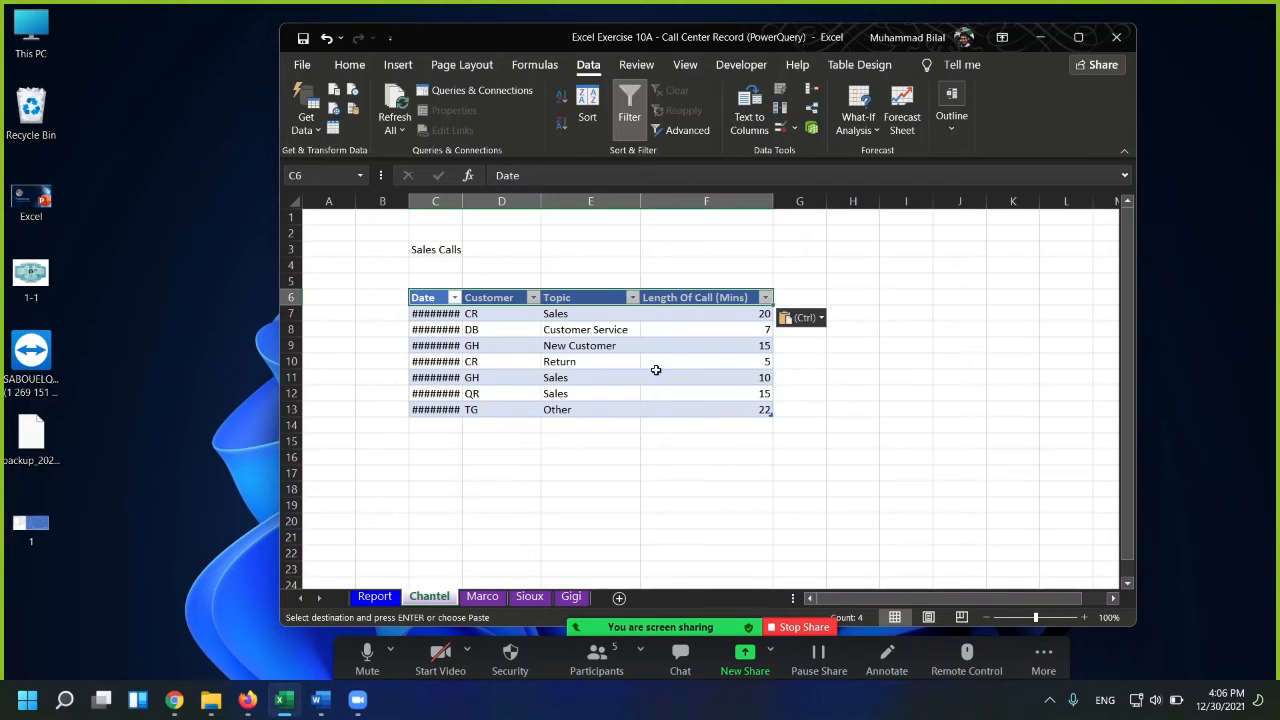
pyautogui.click(675, 373)
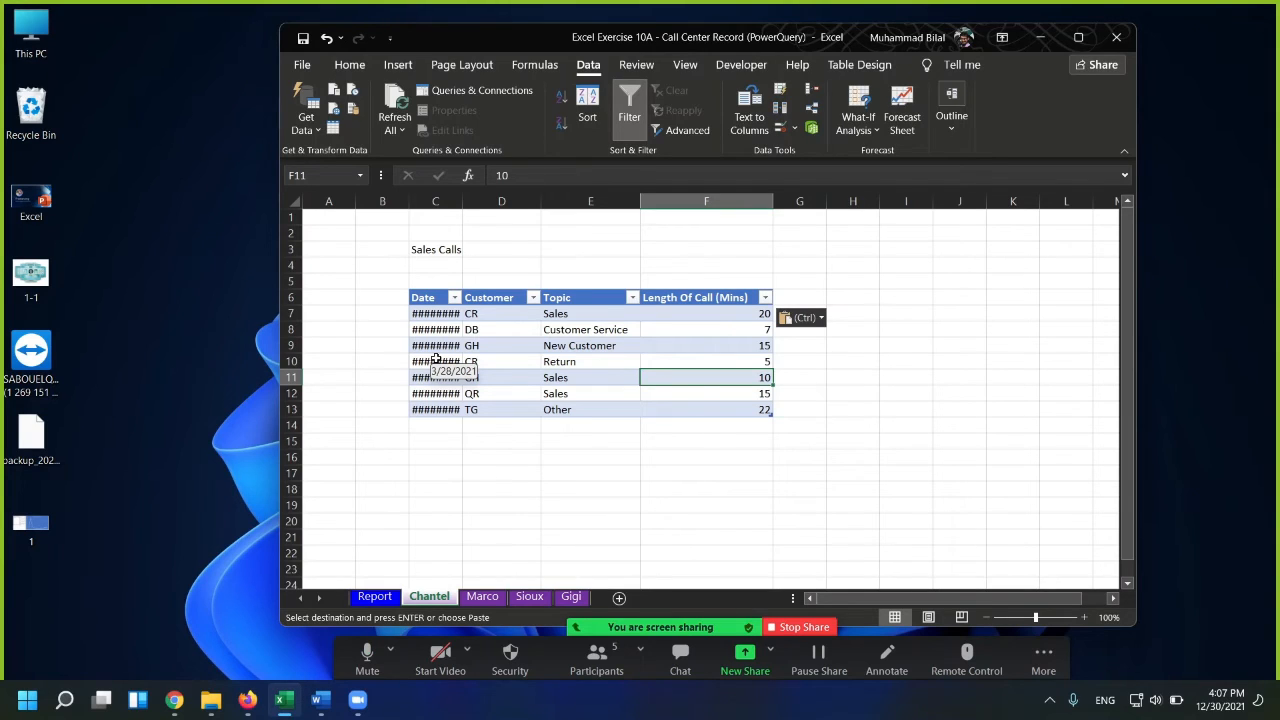
pyautogui.doubleClick(462, 201)
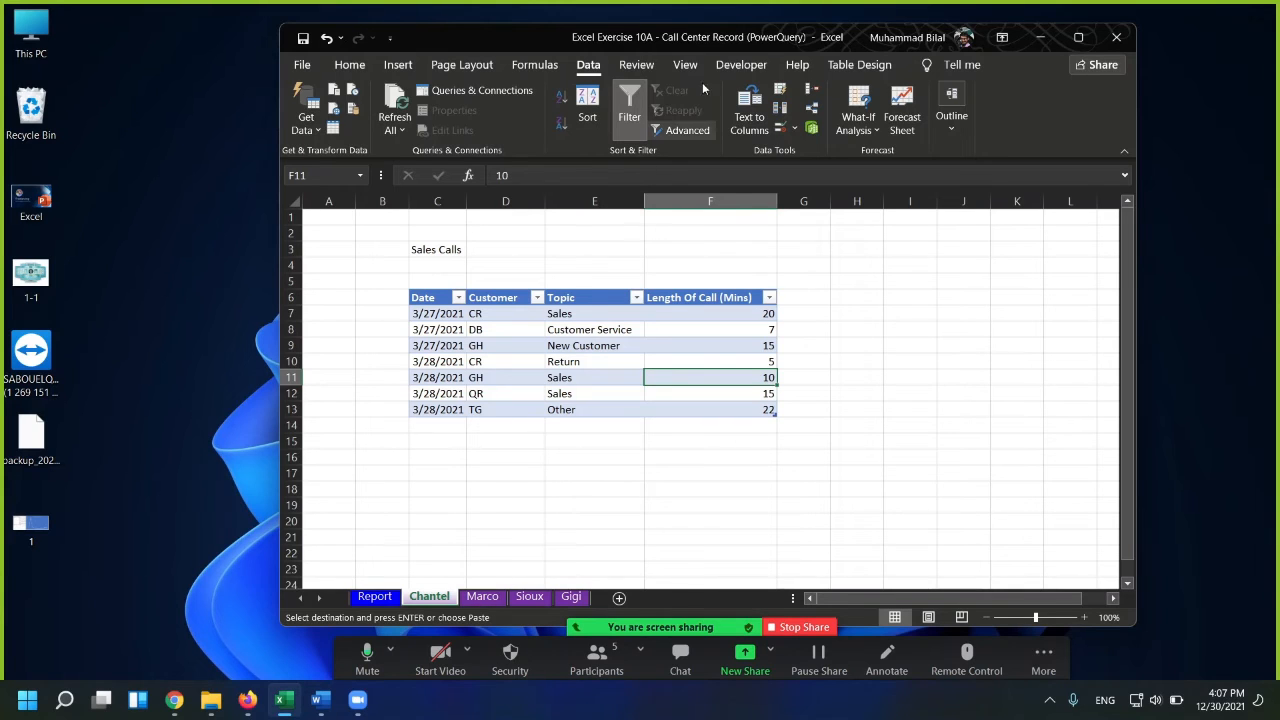
# Check the table name on each agent's sheet and rename the Sioux sheet's table to SiouxCalls.
pyautogui.click(859, 64)
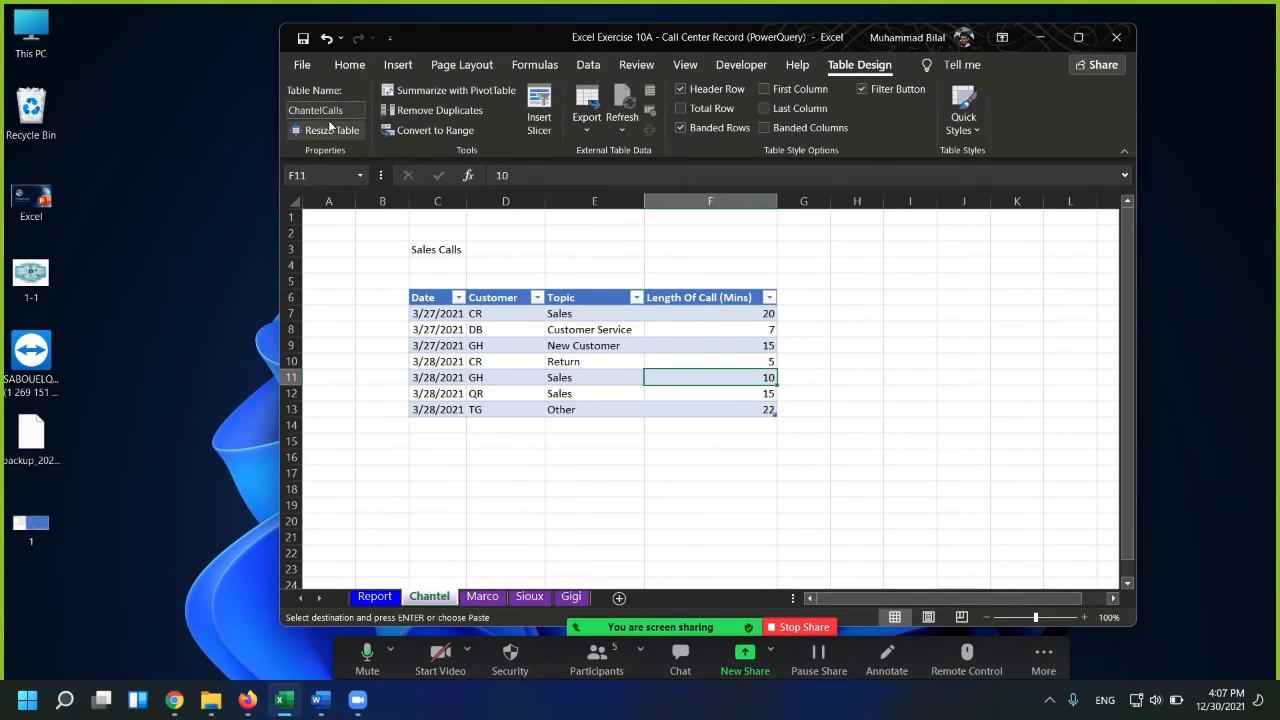
pyautogui.click(482, 596)
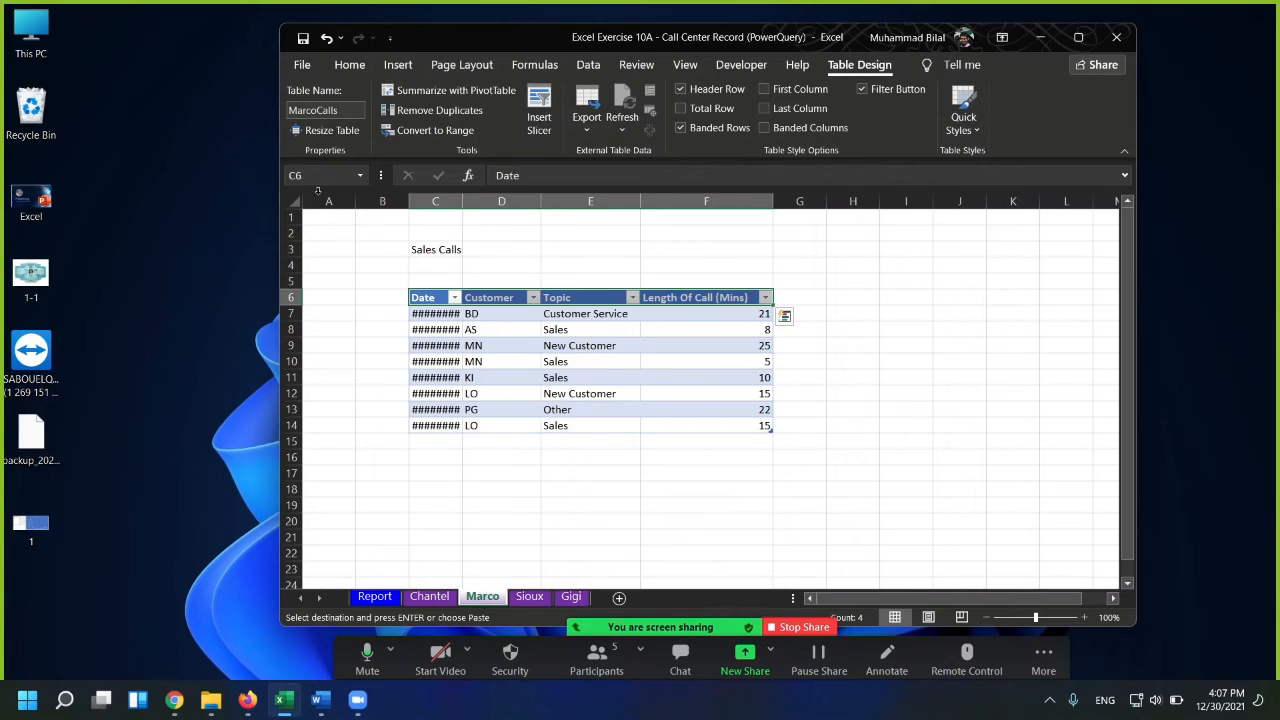
pyautogui.click(530, 597)
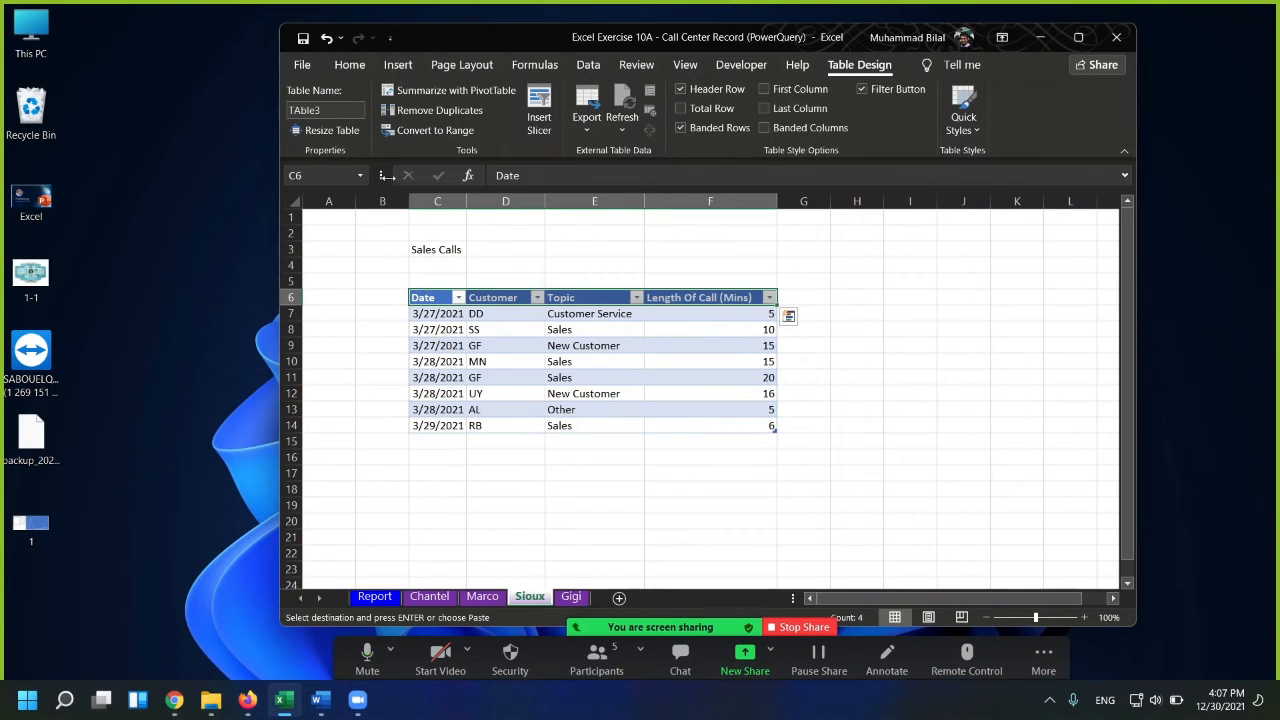
pyautogui.click(355, 110)
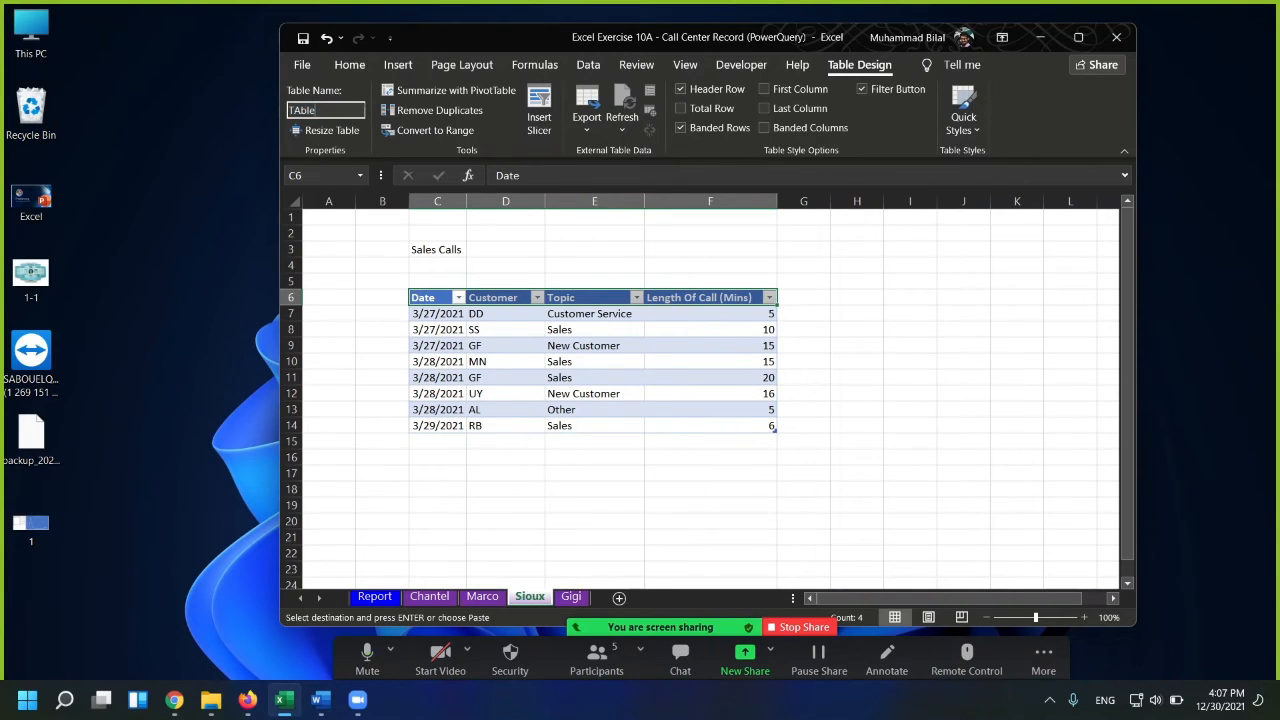
pyautogui.press('BackSpace')
pyautogui.press('BackSpace')
pyautogui.press('BackSpace')
pyautogui.press('BackSpace')
pyautogui.write('SiouxCal')
pyautogui.press('Return')
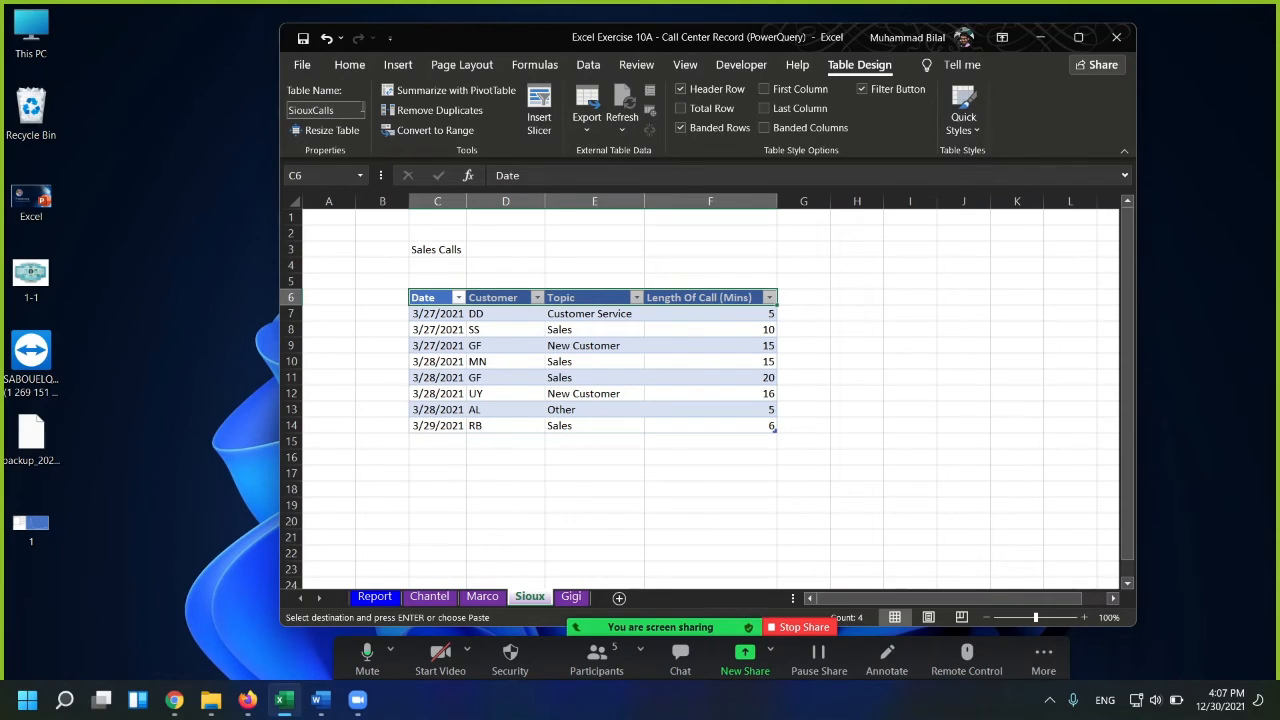
pyautogui.click(571, 596)
pyautogui.click(675, 346)
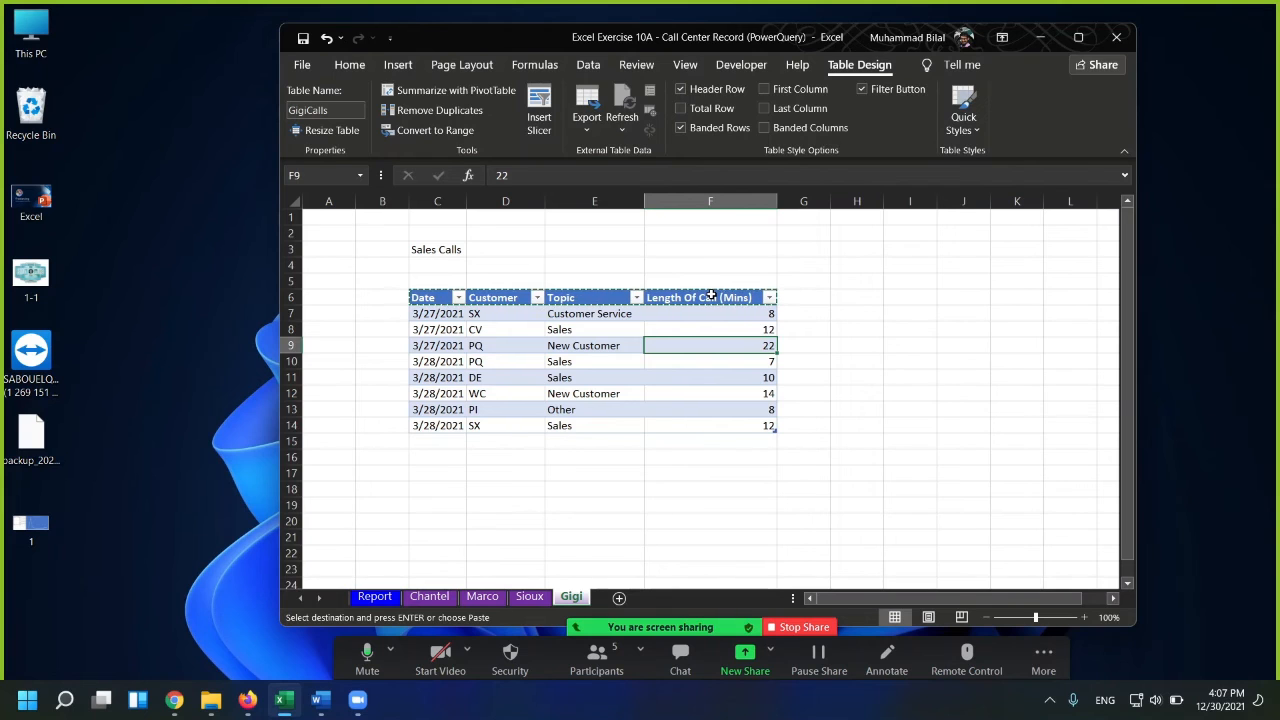
# Create a blank query with the source formula = Excel.CurrentWorkbook().
pyautogui.click(588, 65)
pyautogui.click(305, 118)
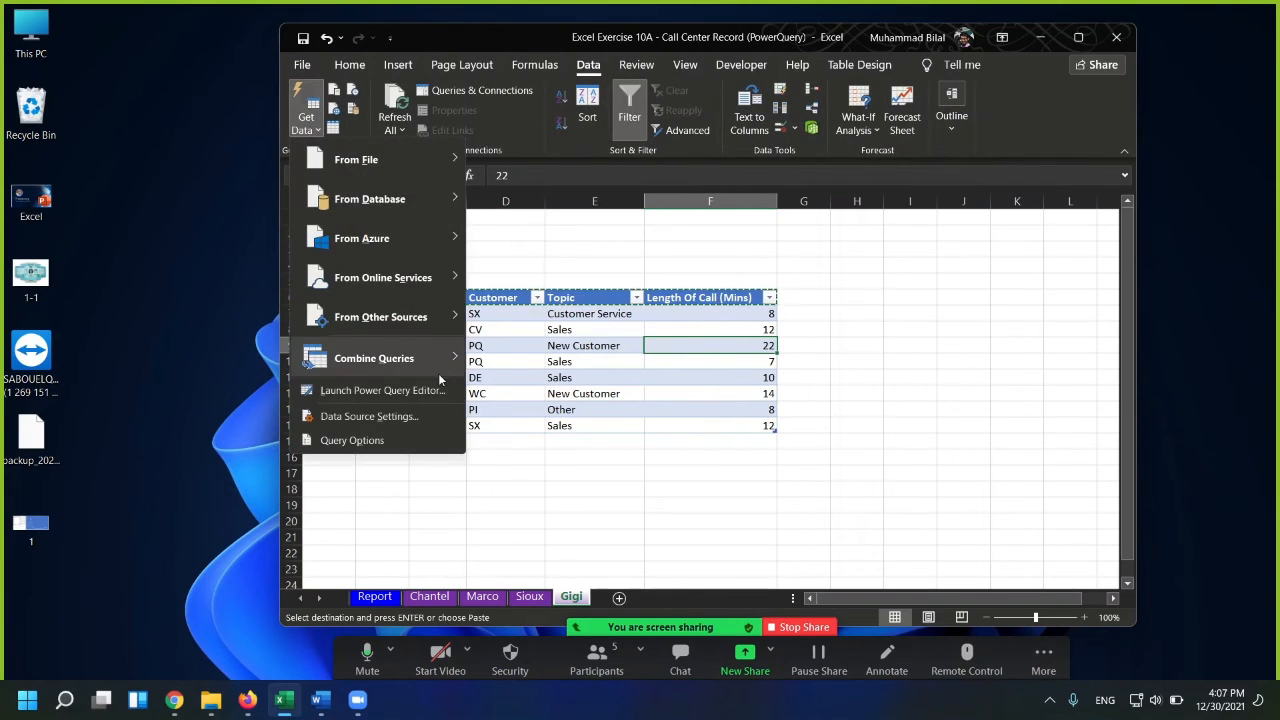
pyautogui.moveTo(433, 306)
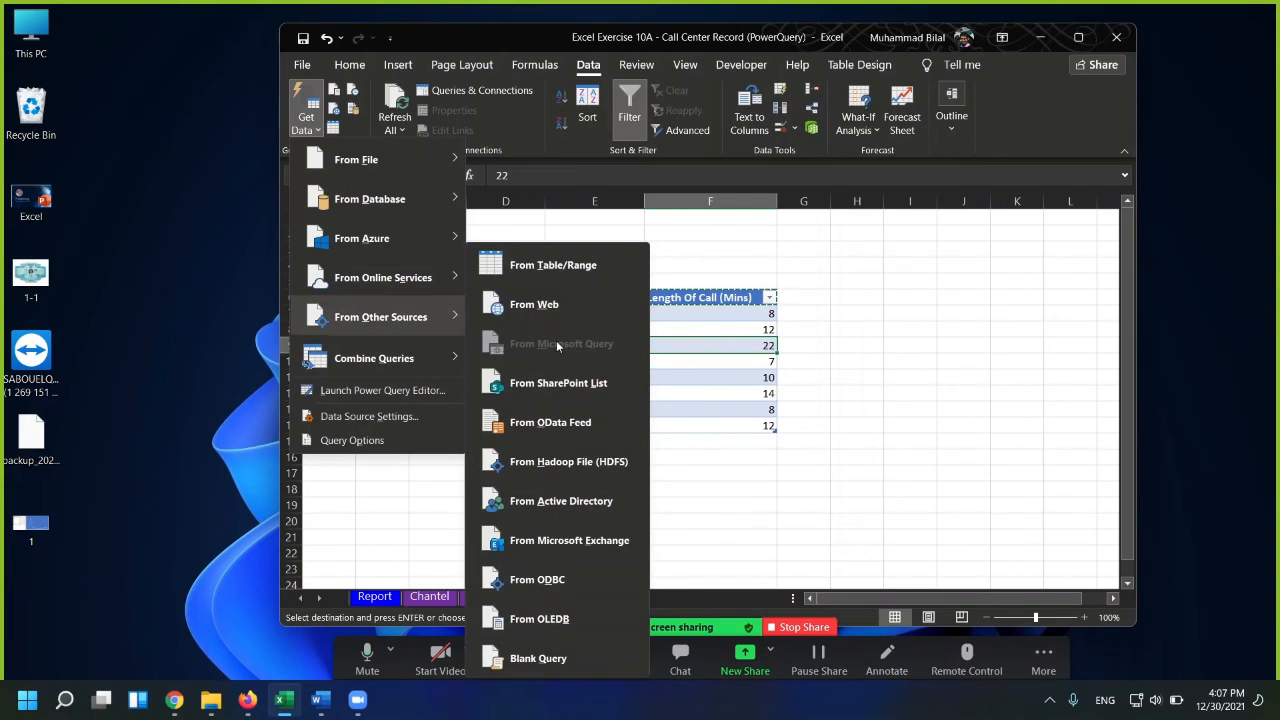
pyautogui.click(592, 656)
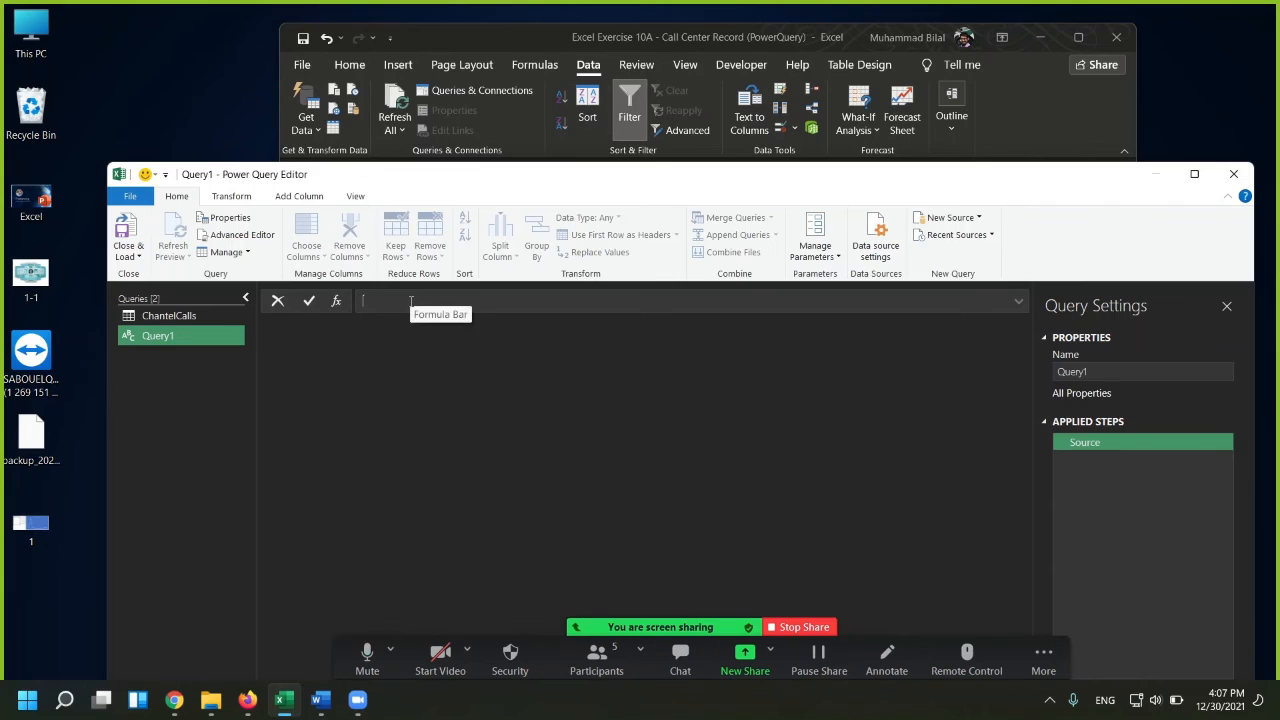
pyautogui.write('-Excel.')
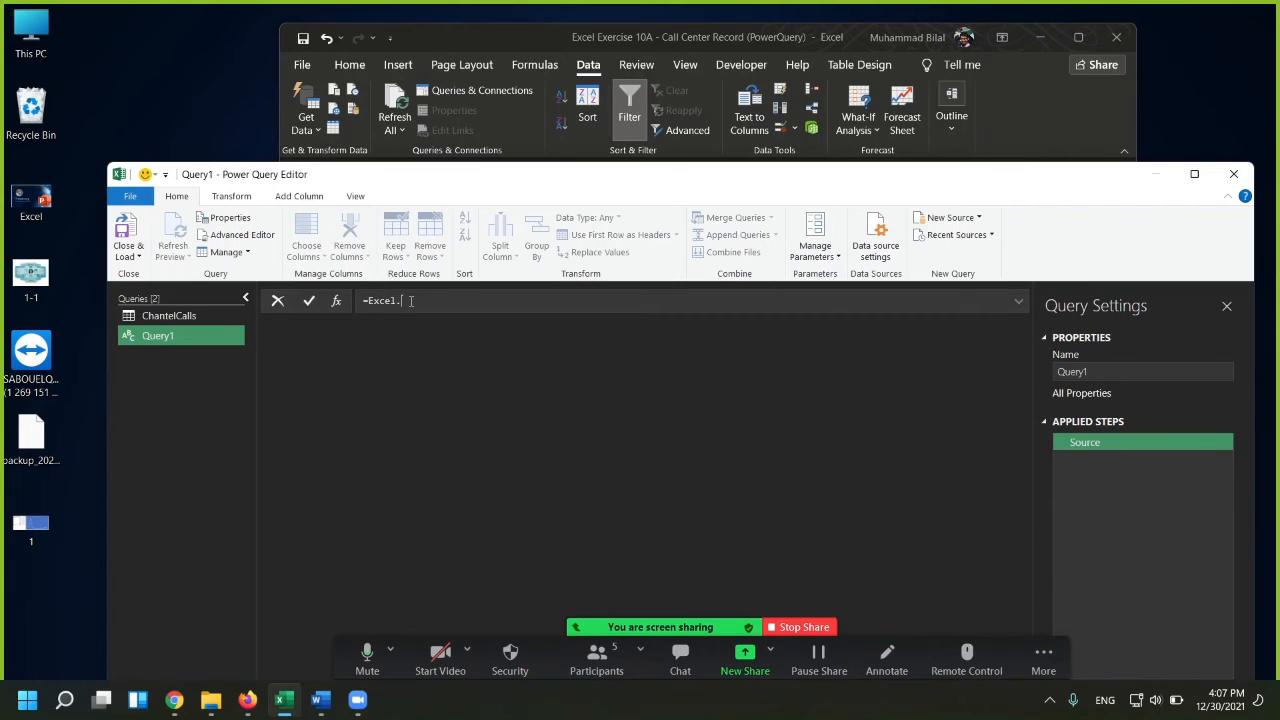
pyautogui.write('CurrentWorkbook()')
pyautogui.press('Return')
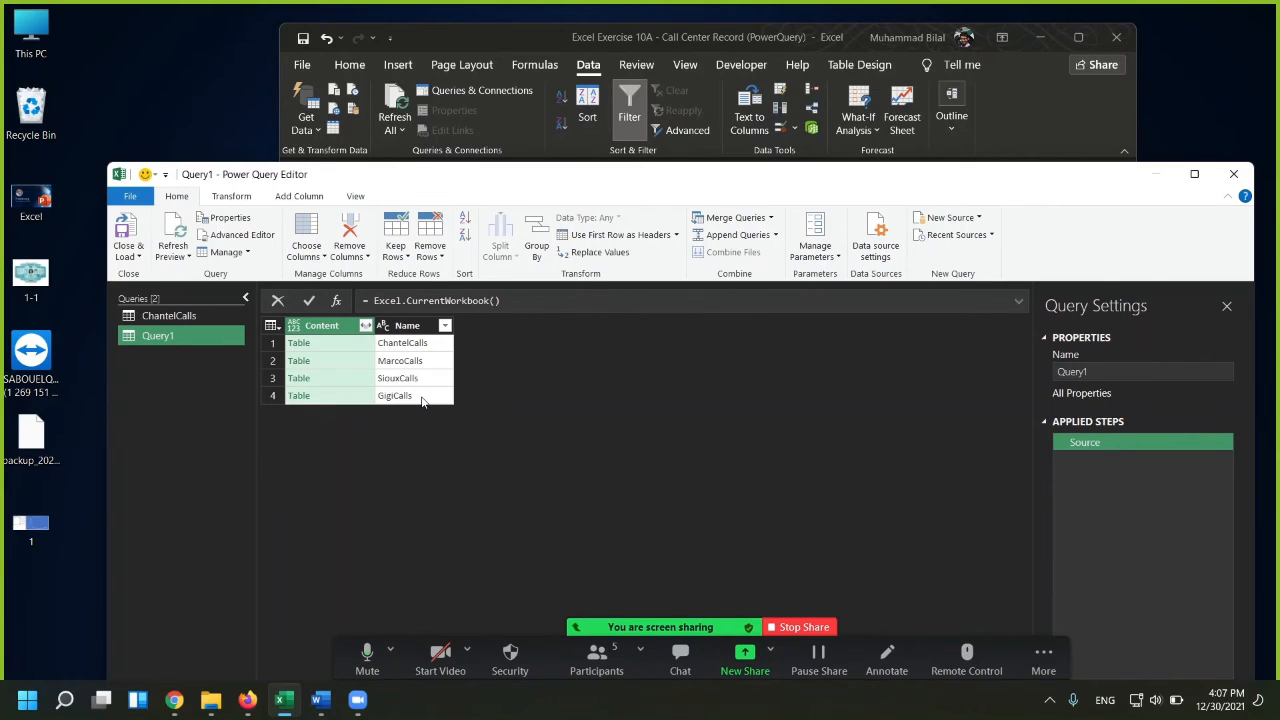
# Expand the Content column into all its columns, keeping the original column name as prefix, and review the combined rows and Name column.
pyautogui.click(366, 327)
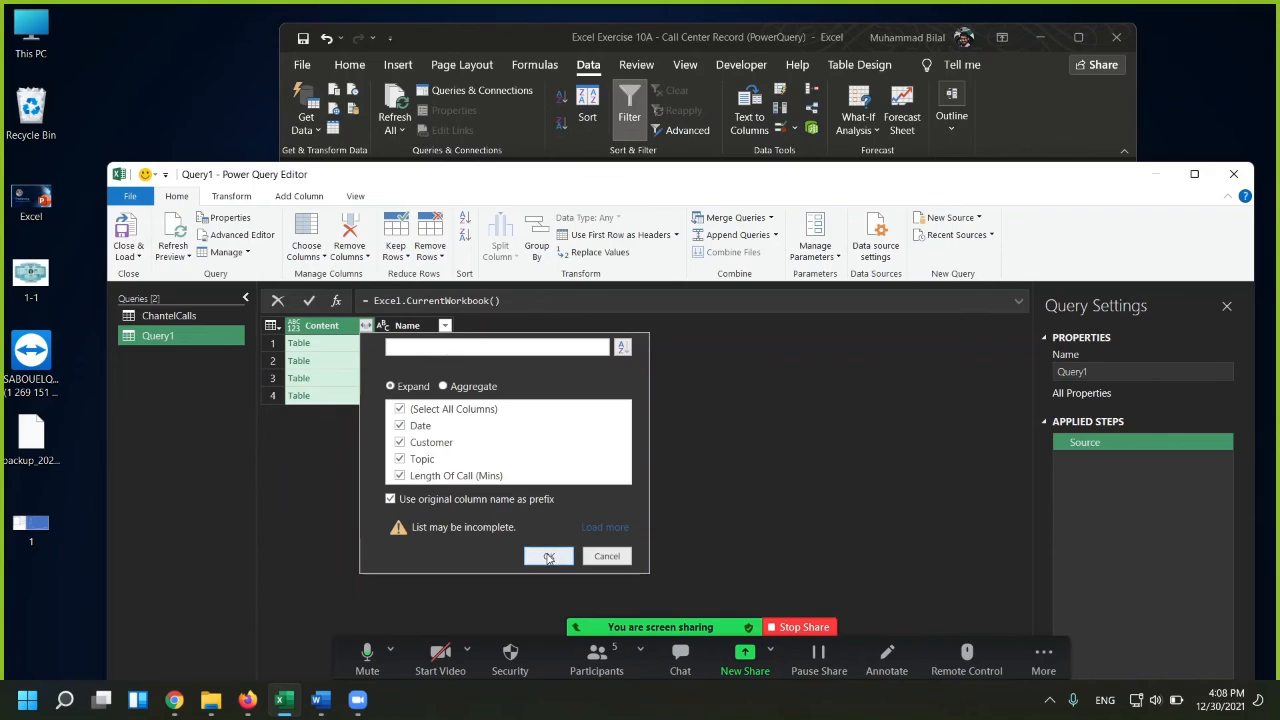
pyautogui.click(549, 557)
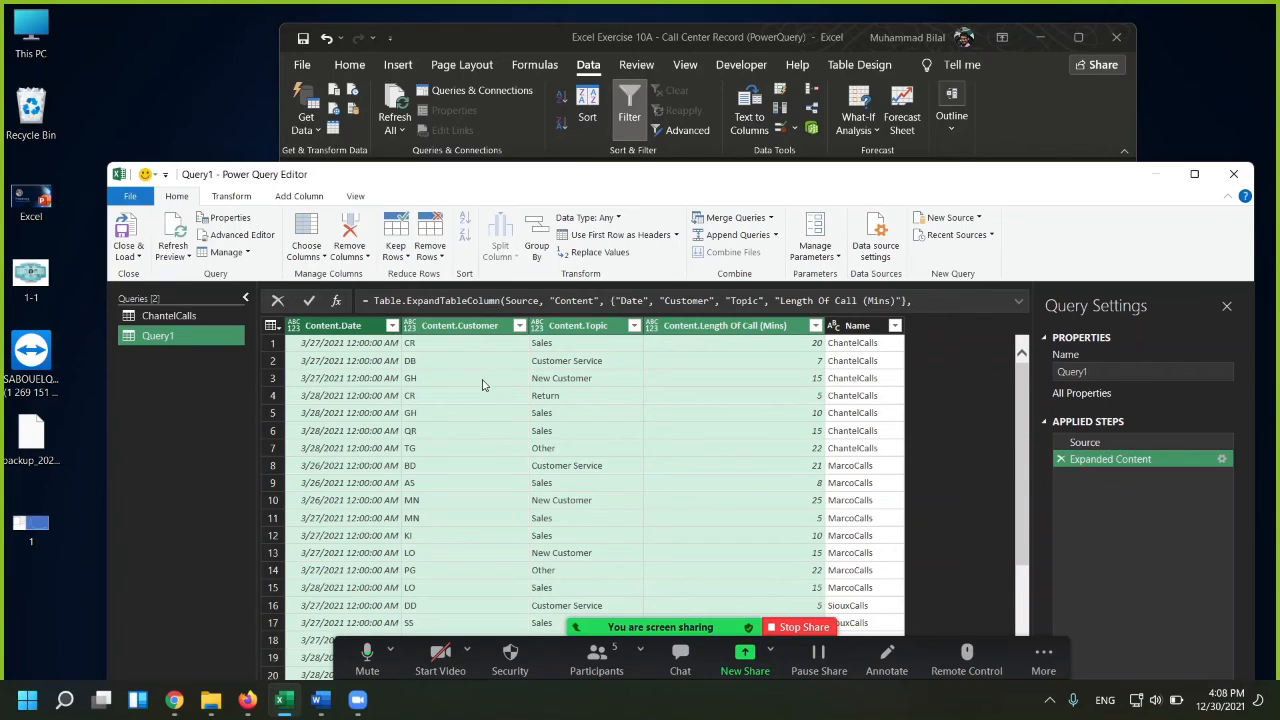
pyautogui.scroll(-3, 480, 380)
pyautogui.scroll(3, 460, 538)
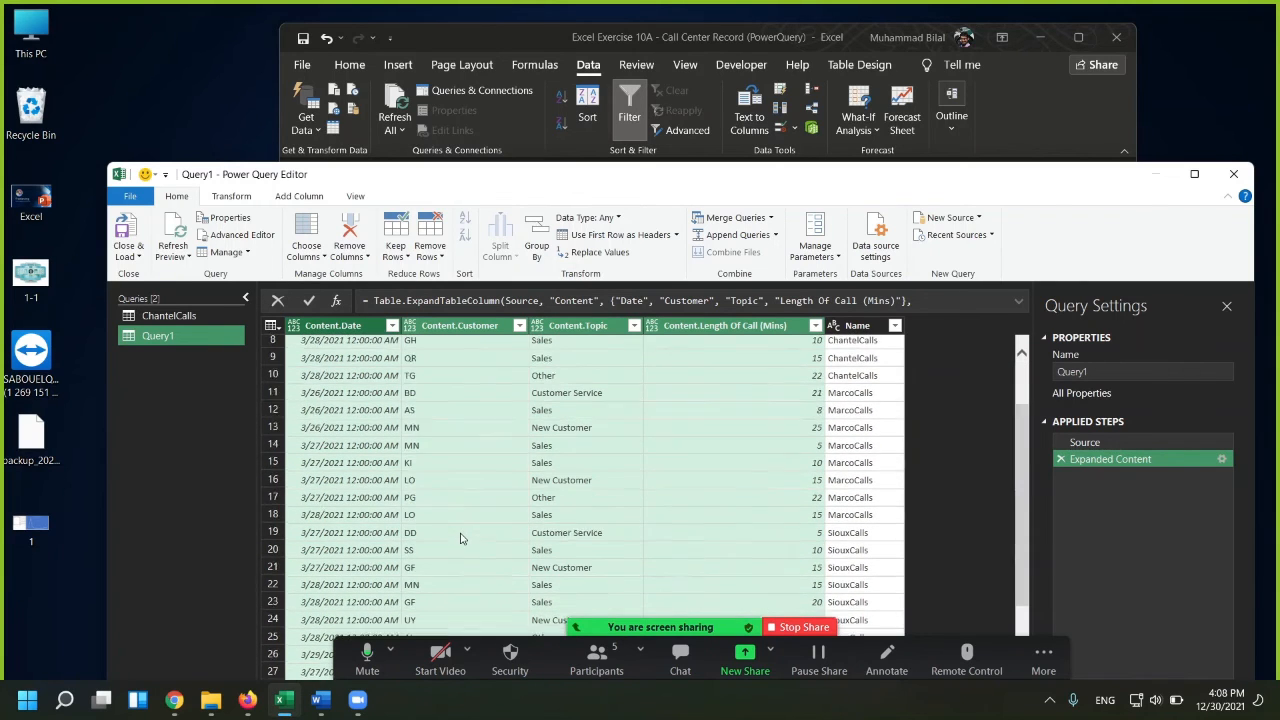
pyautogui.scroll(-3, 573, 383)
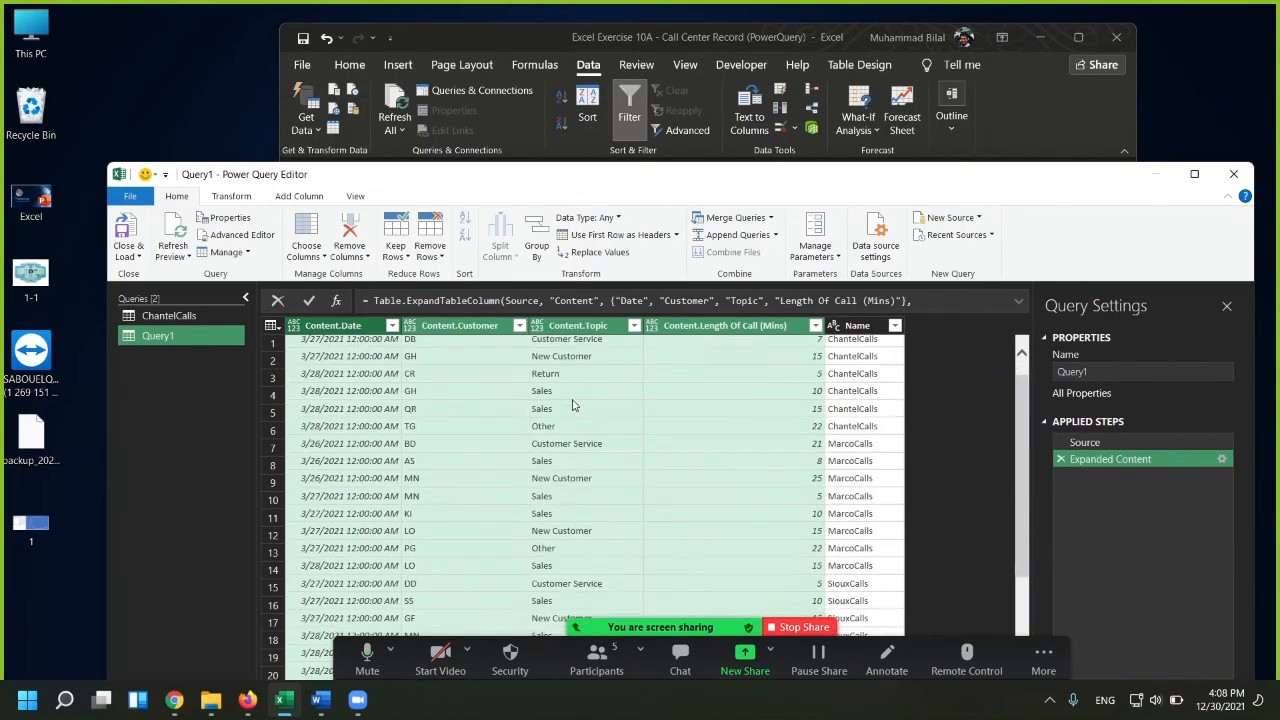
pyautogui.scroll(3, 635, 375)
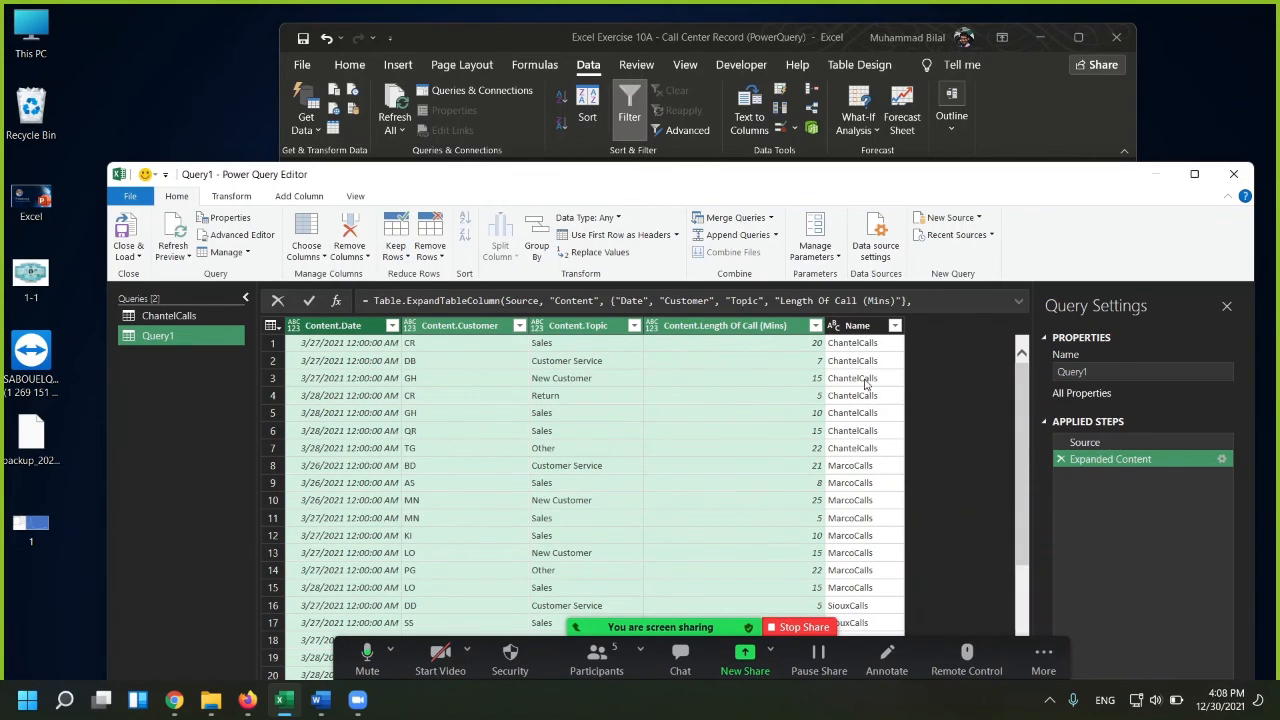
pyautogui.click(855, 330)
pyautogui.click(855, 345)
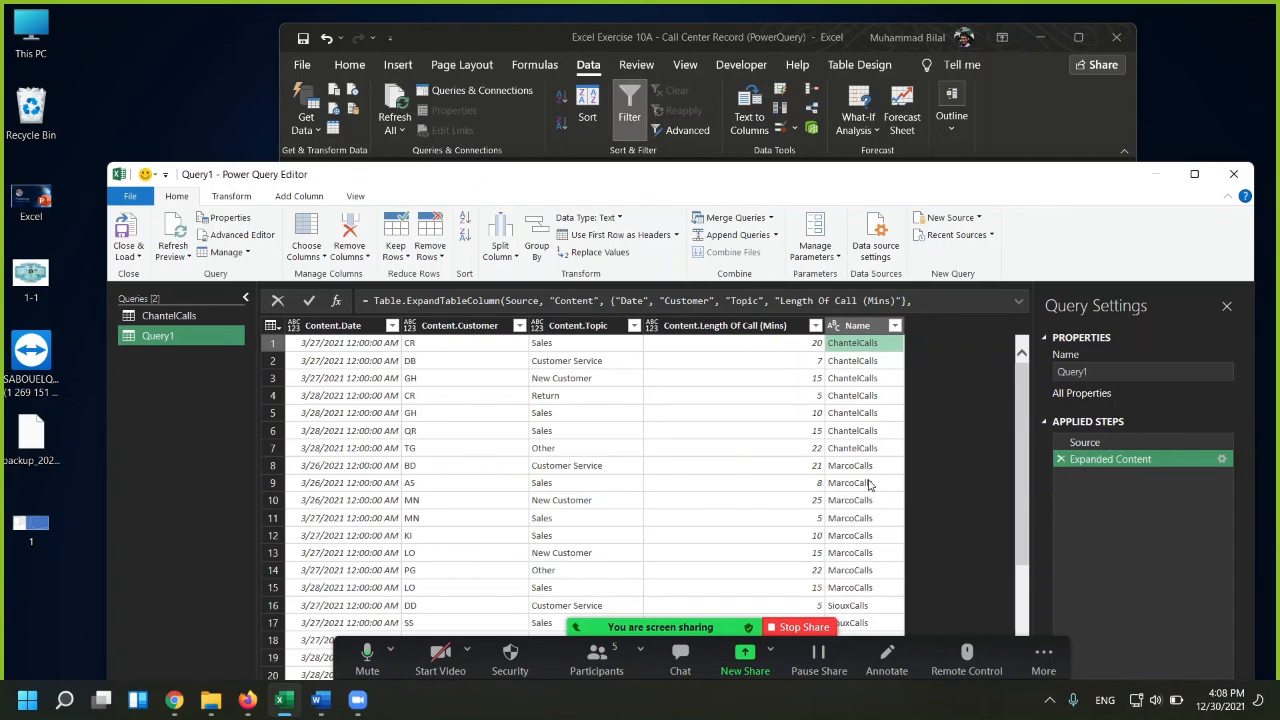
pyautogui.scroll(-3, 868, 484)
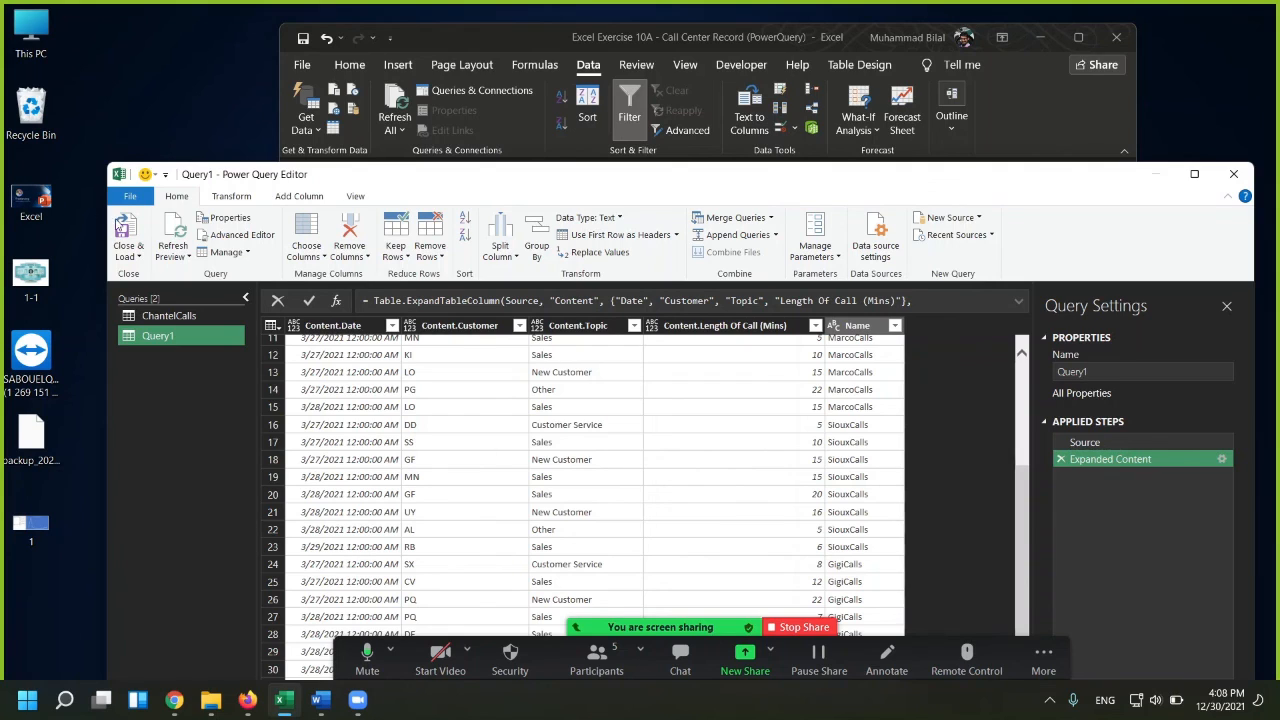
# Close and load the combined query into a new worksheet, and maximize the workbook window.
pyautogui.click(135, 258)
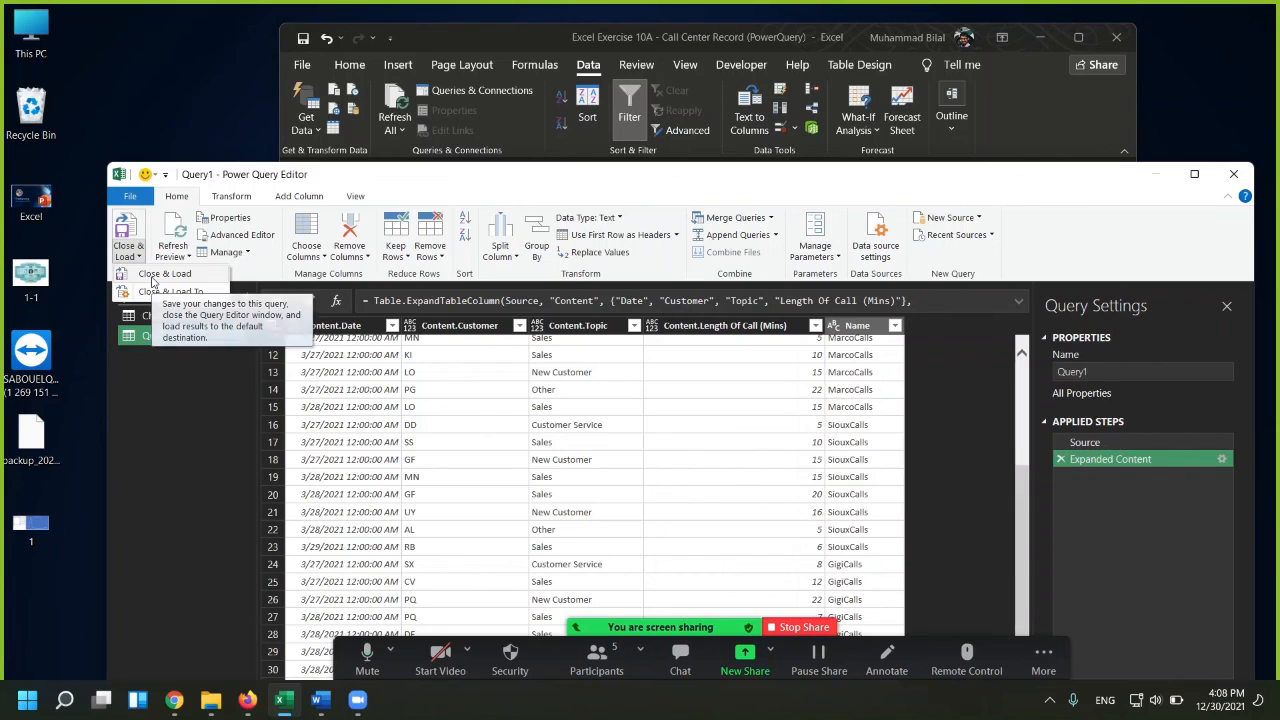
pyautogui.click(151, 276)
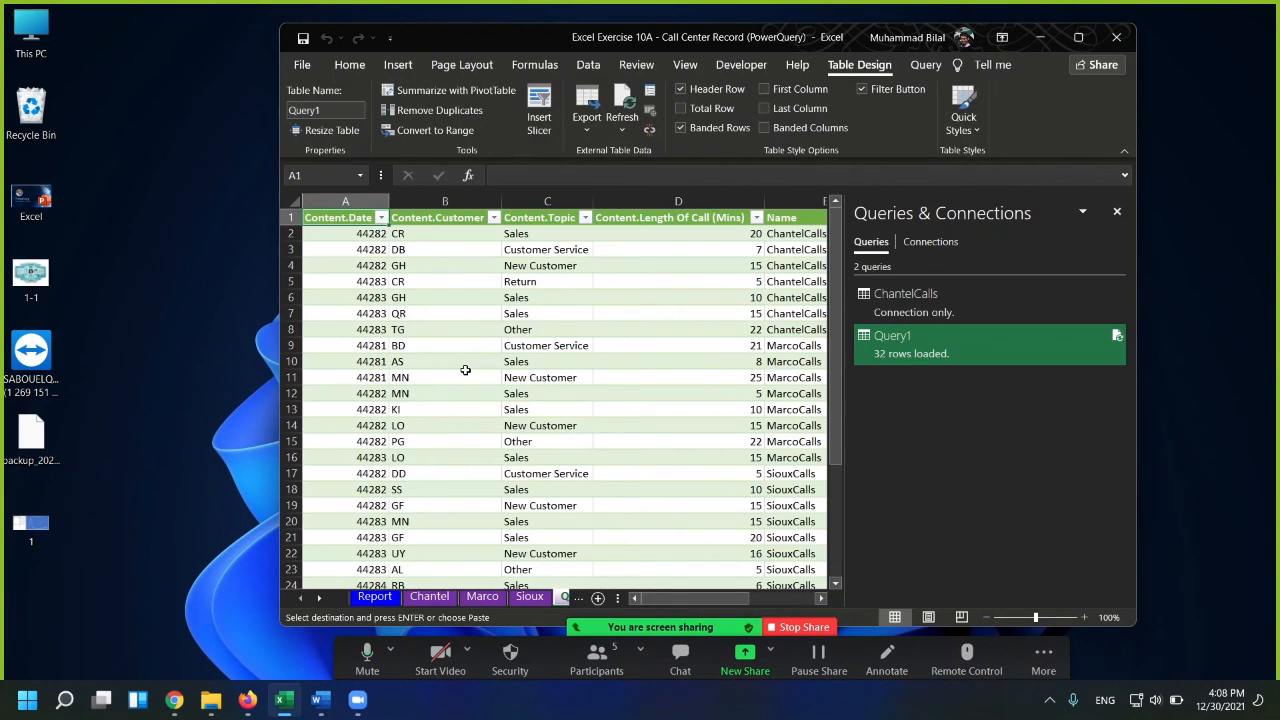
pyautogui.click(1078, 37)
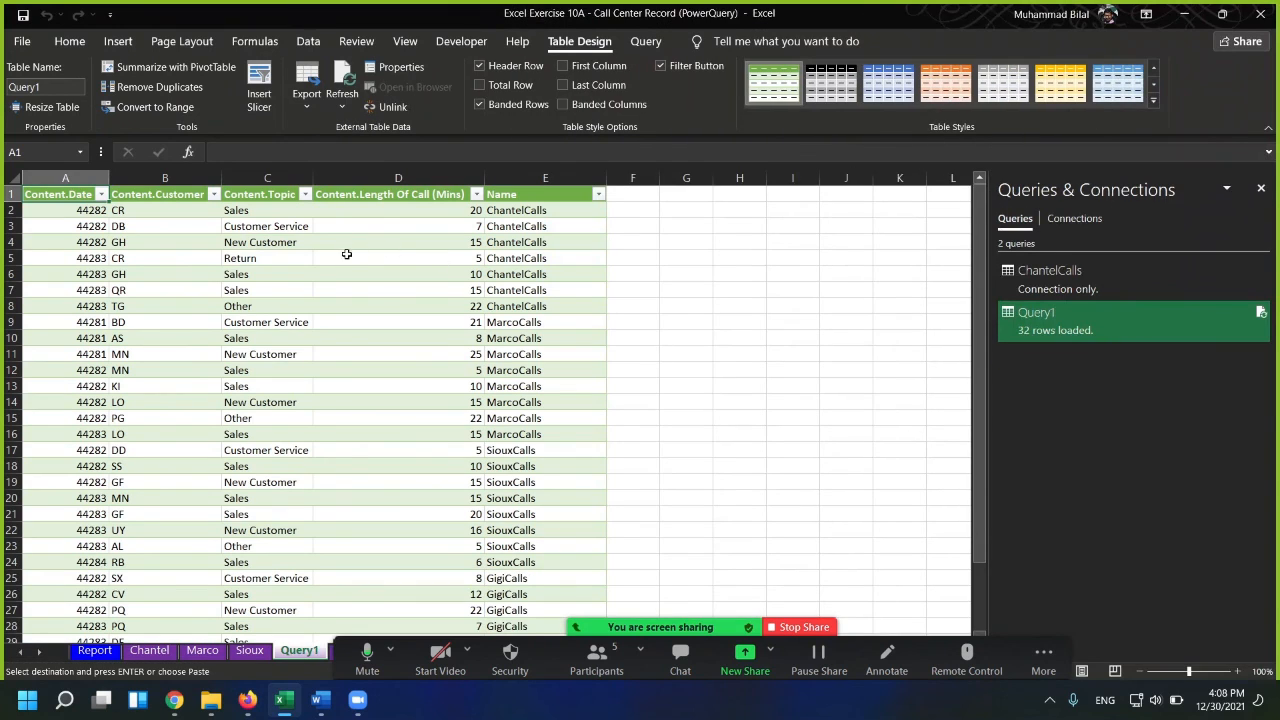